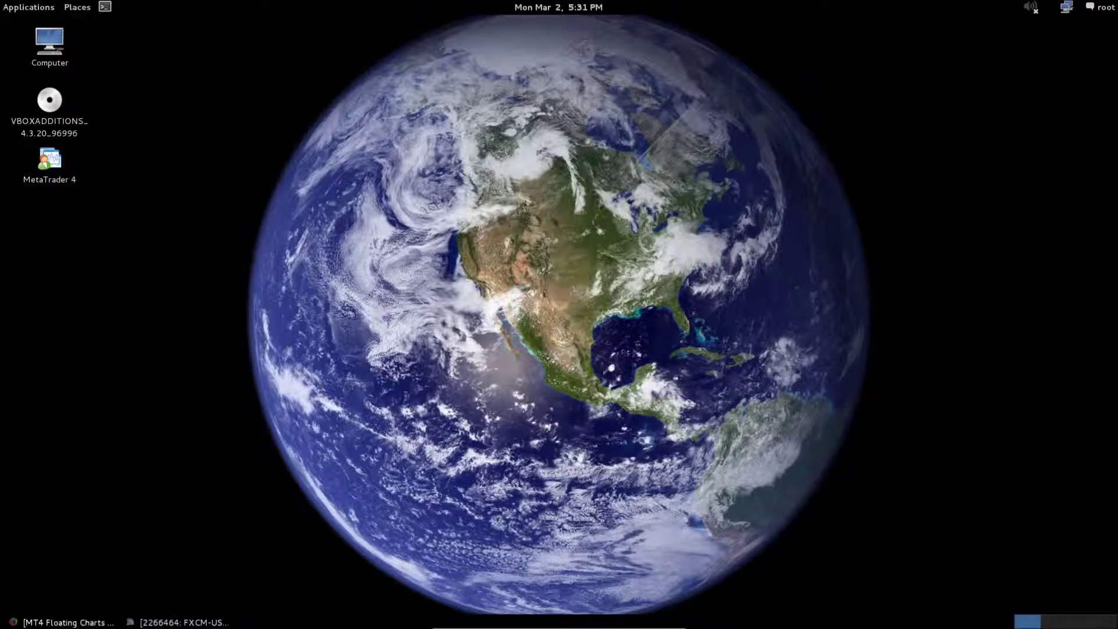
# Save the free-trial FloatingChartsSetup.exe from floatingcharts.com in Firefox and launch it
pyautogui.click(87, 621)
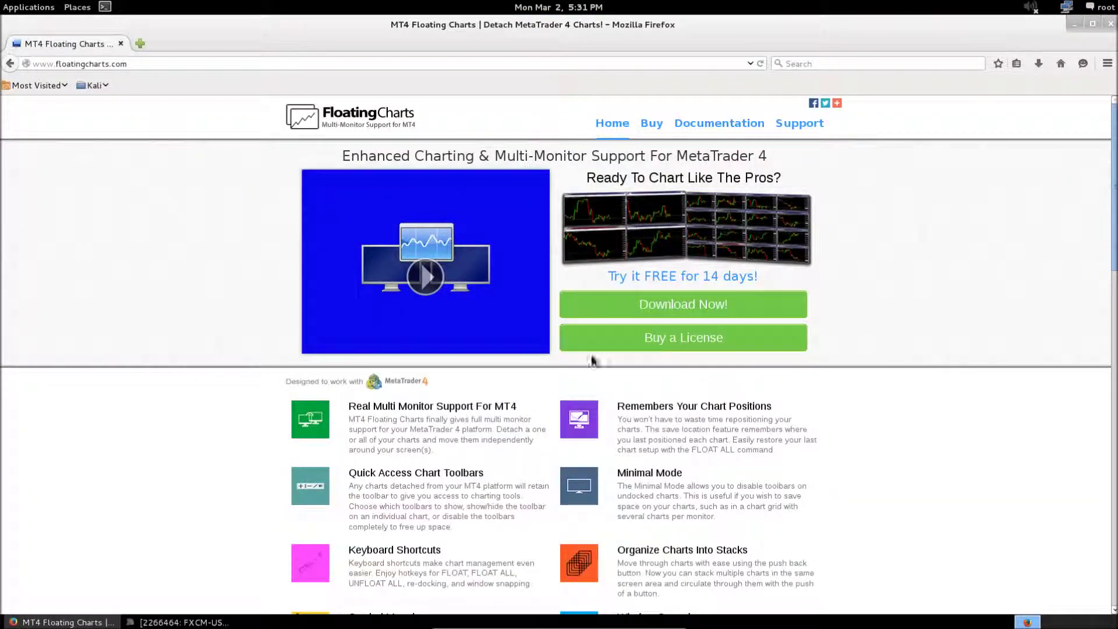
pyautogui.click(655, 305)
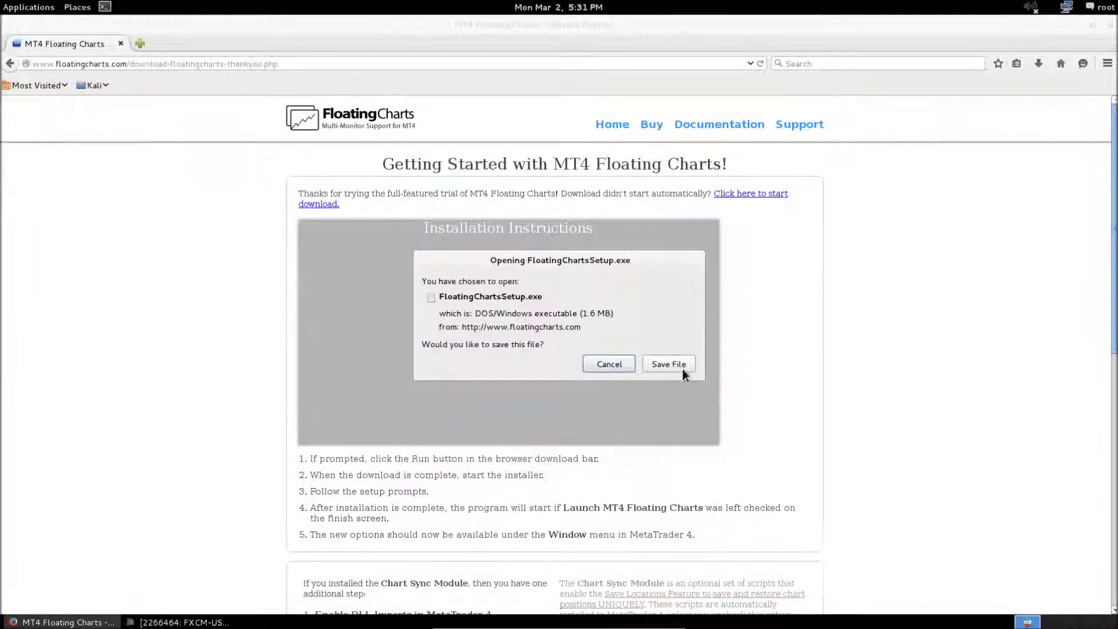
pyautogui.click(680, 365)
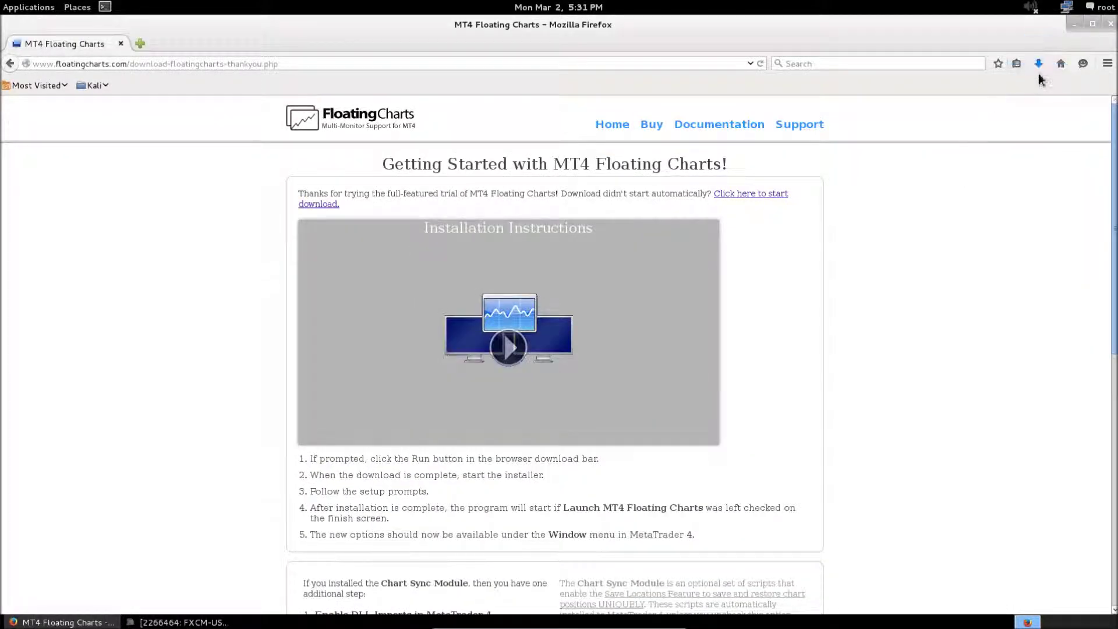
pyautogui.click(969, 95)
# Install MT4 Floating Charts in English with default folder and Start Menu settings, launching it at finish
pyautogui.click(582, 344)
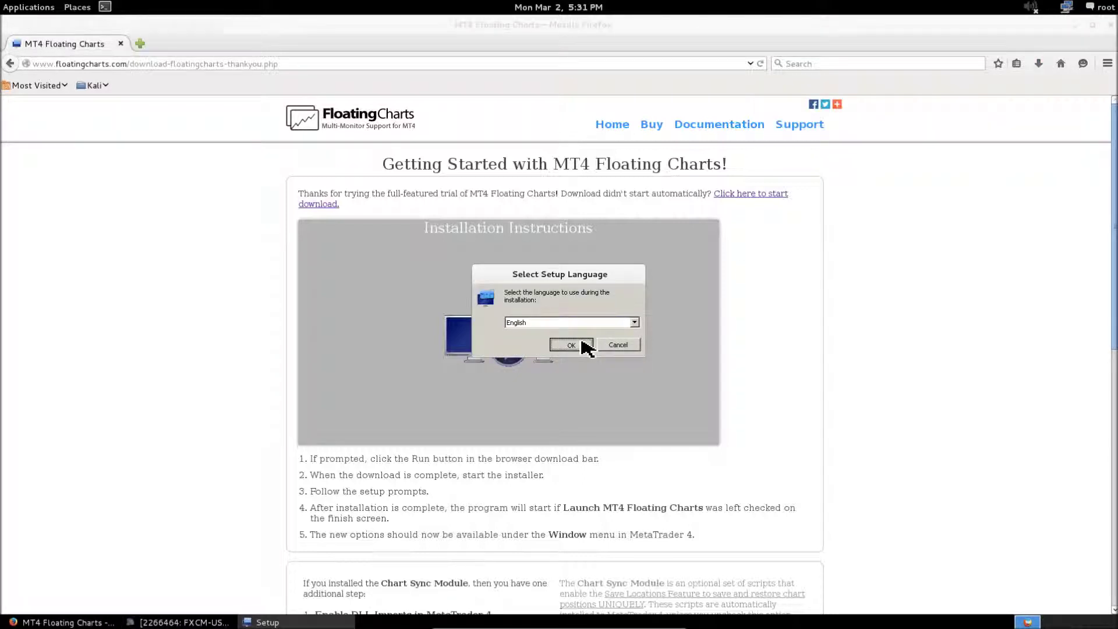
pyautogui.click(632, 415)
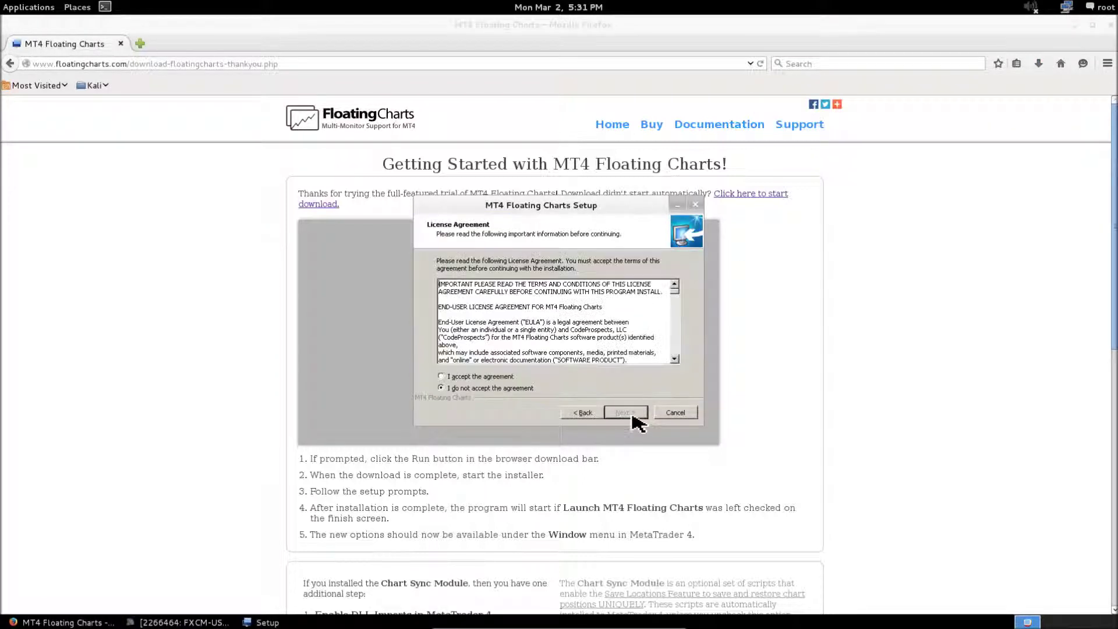
pyautogui.click(497, 376)
pyautogui.click(618, 413)
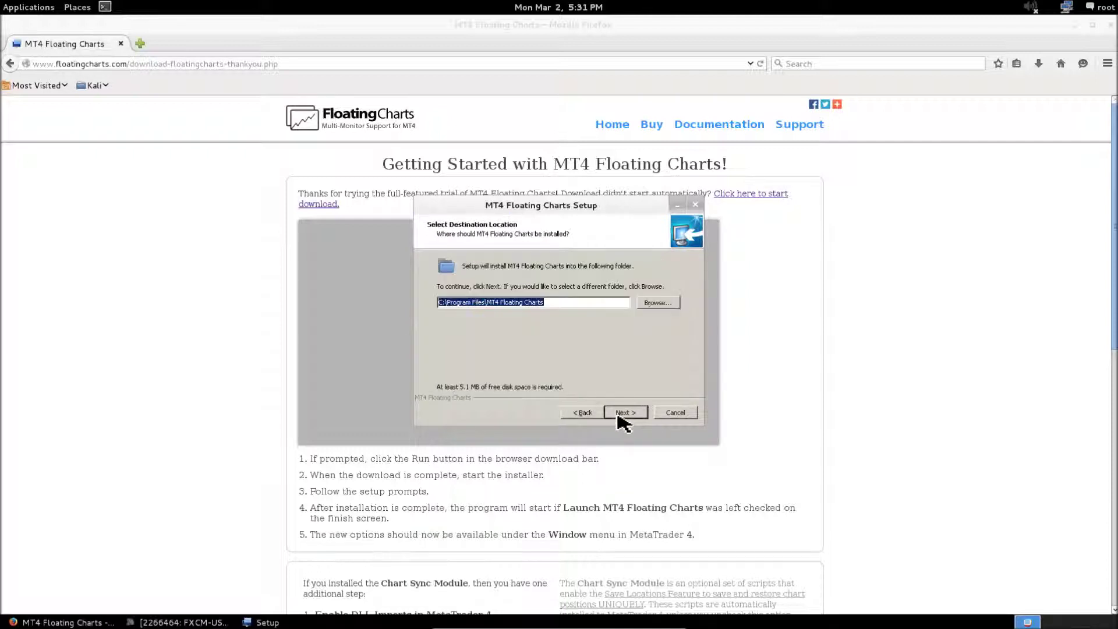
pyautogui.click(618, 414)
pyautogui.click(618, 414)
pyautogui.click(618, 414)
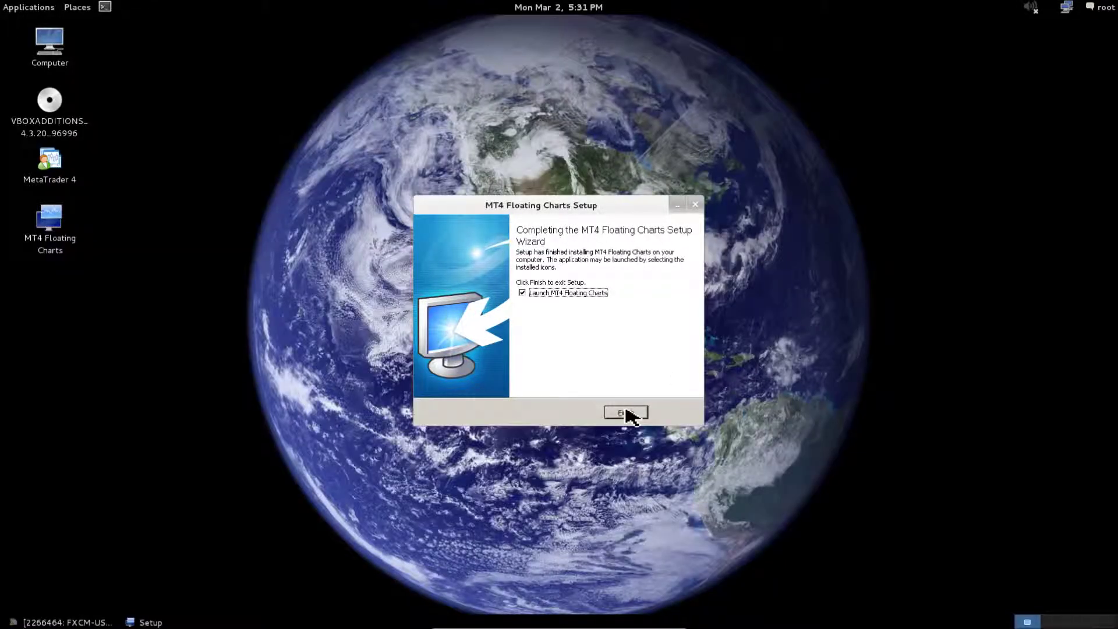
pyautogui.click(626, 412)
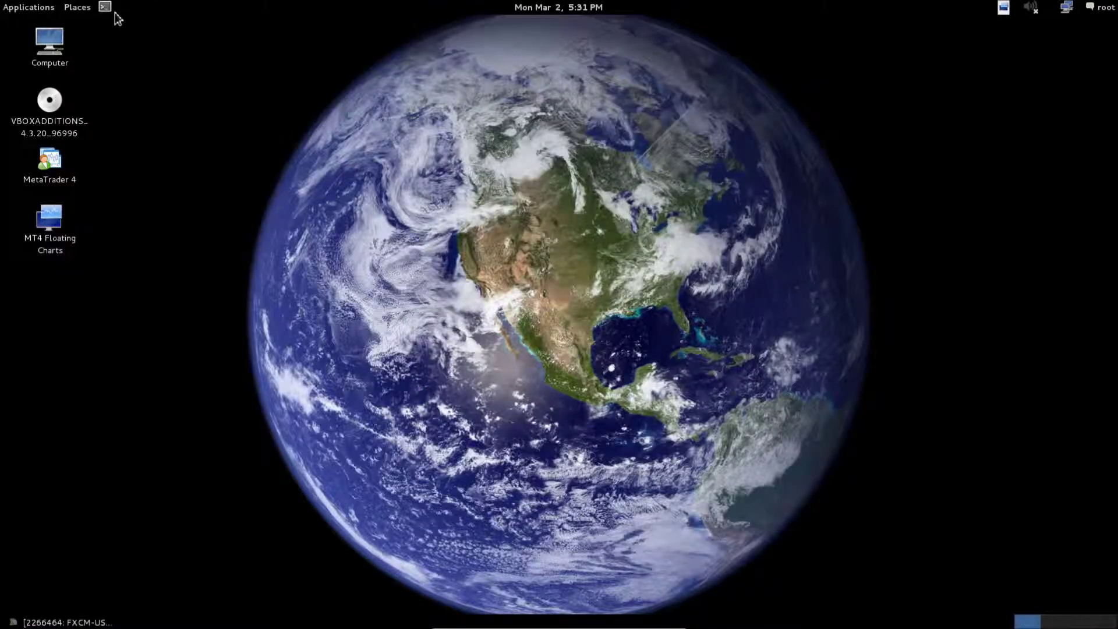
# Confirm MT4 Floating Charts appears under Applications > Wine > Programs, then return to MetaTrader 4
pyautogui.click(51, 8)
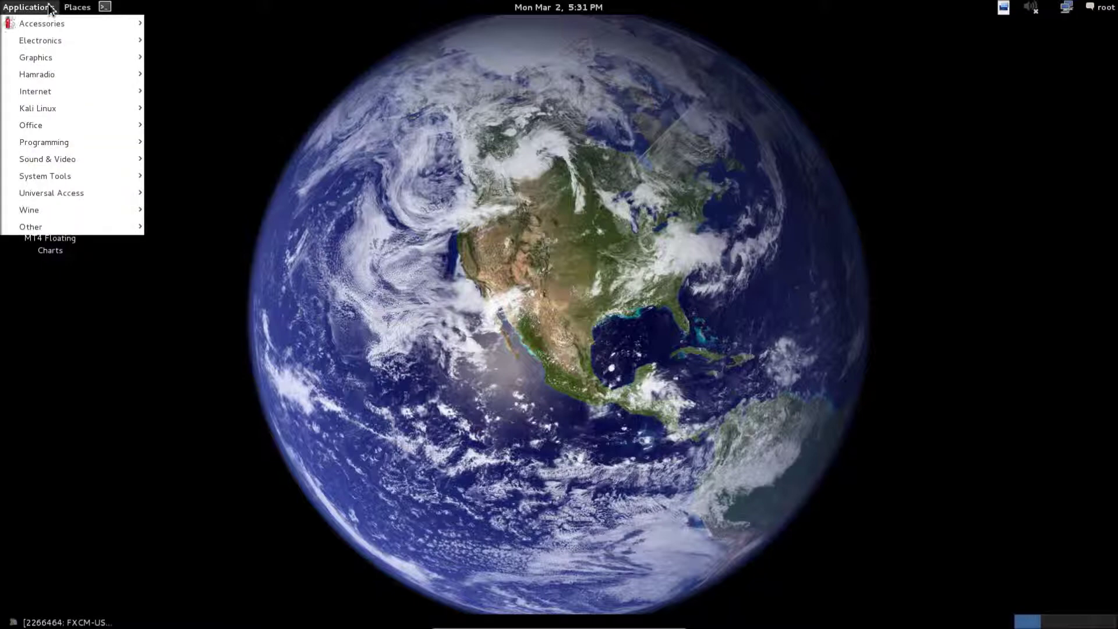
pyautogui.moveTo(109, 210)
pyautogui.moveTo(204, 212)
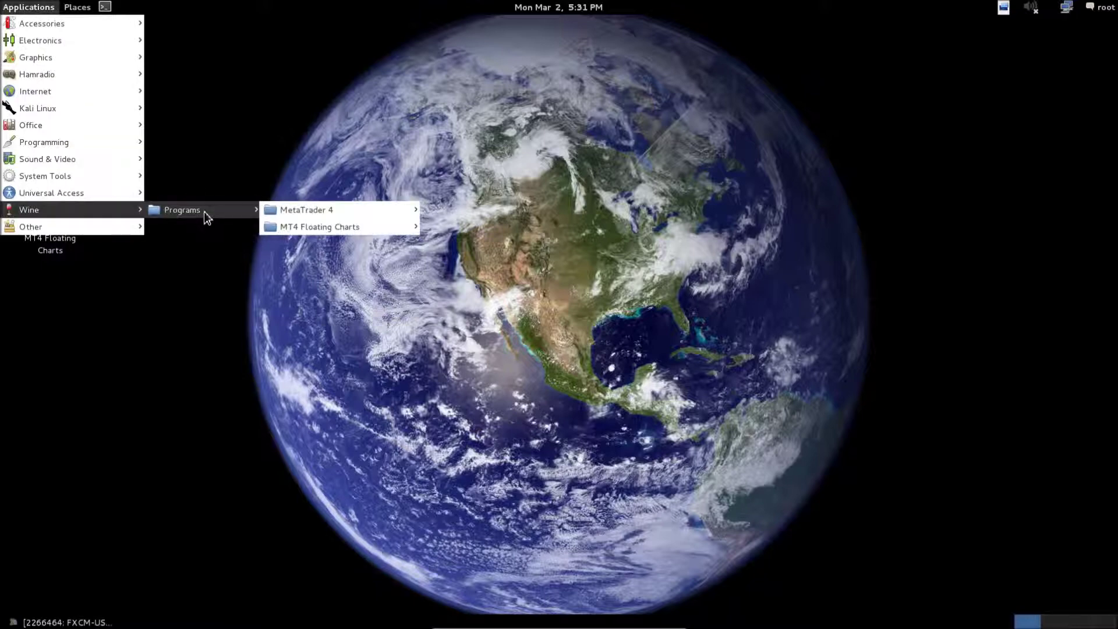
pyautogui.moveTo(311, 228)
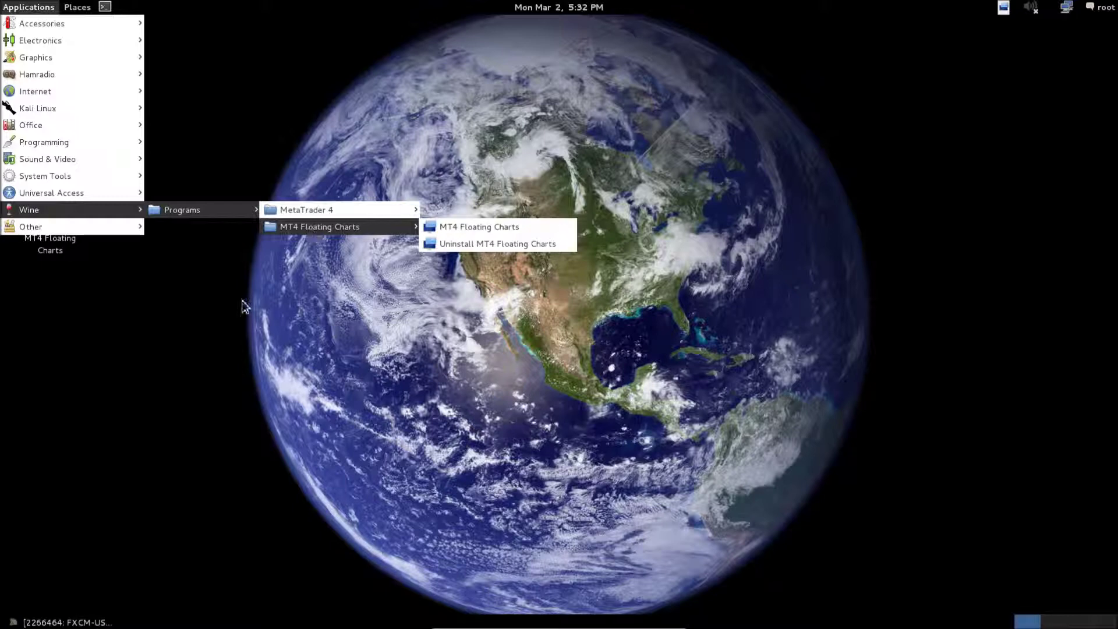
pyautogui.click(167, 291)
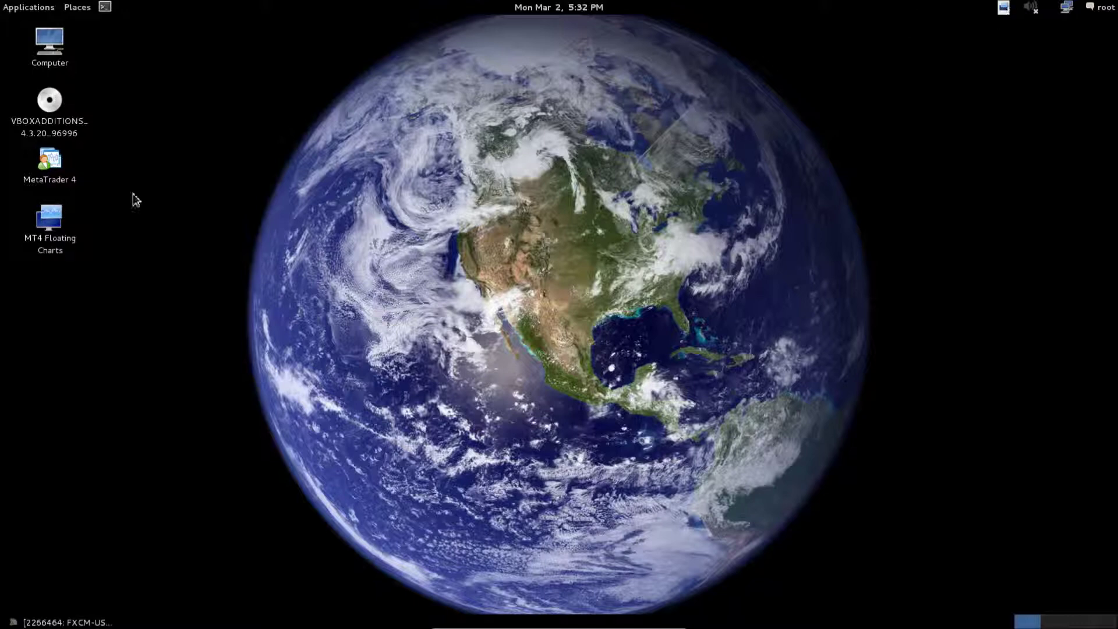
pyautogui.click(78, 623)
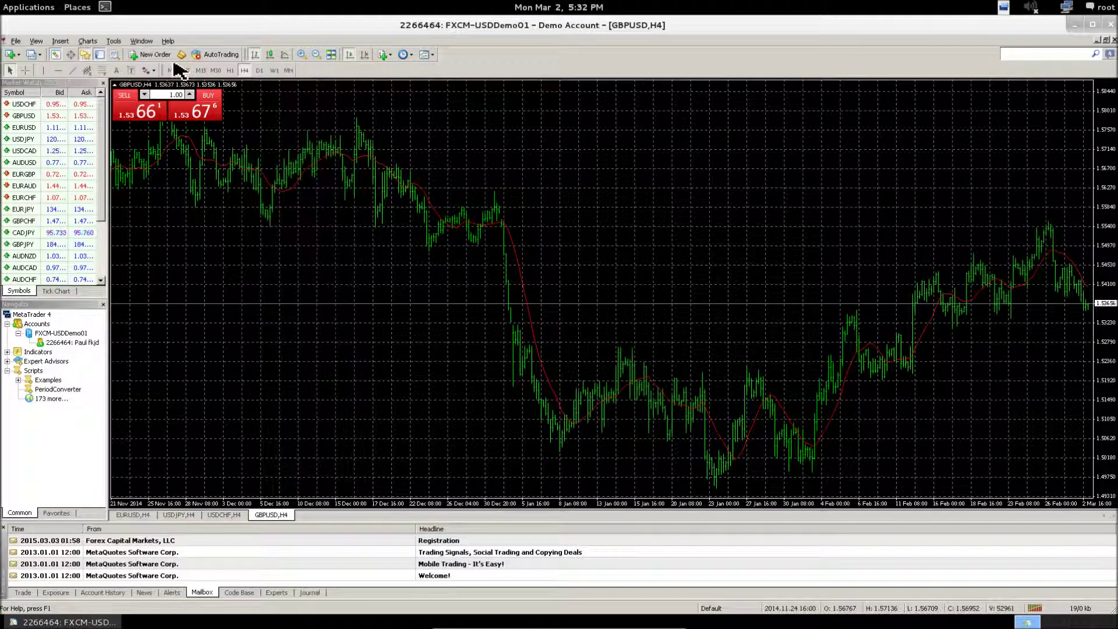
# Float the GBPUSD,H4 chart via Window > FLOAT, then close the floating window to re-dock it
pyautogui.click(145, 40)
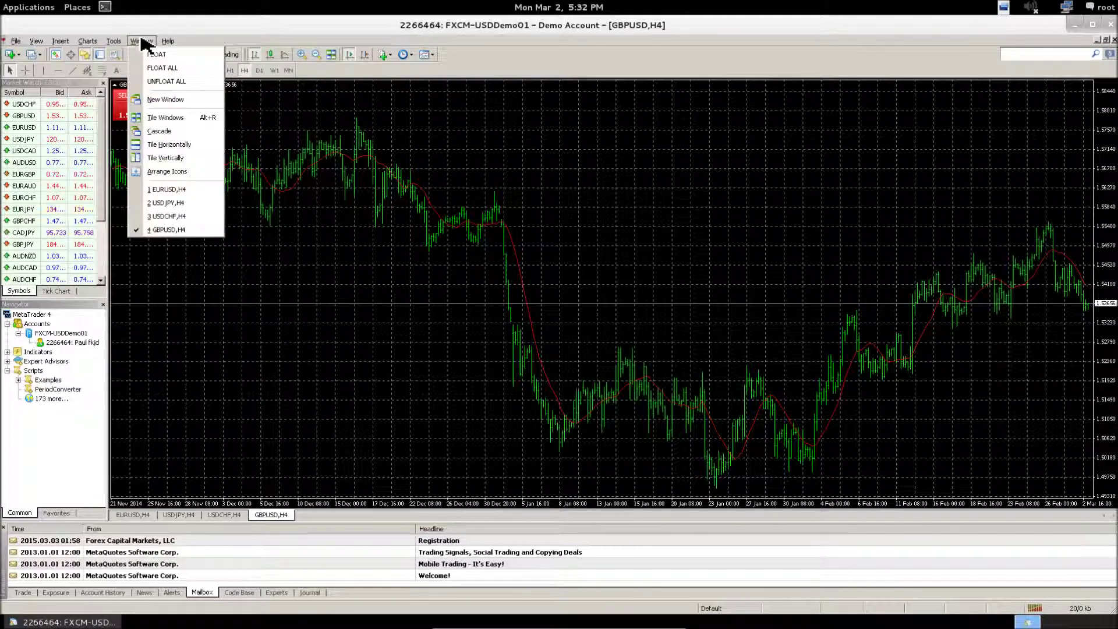
pyautogui.click(160, 64)
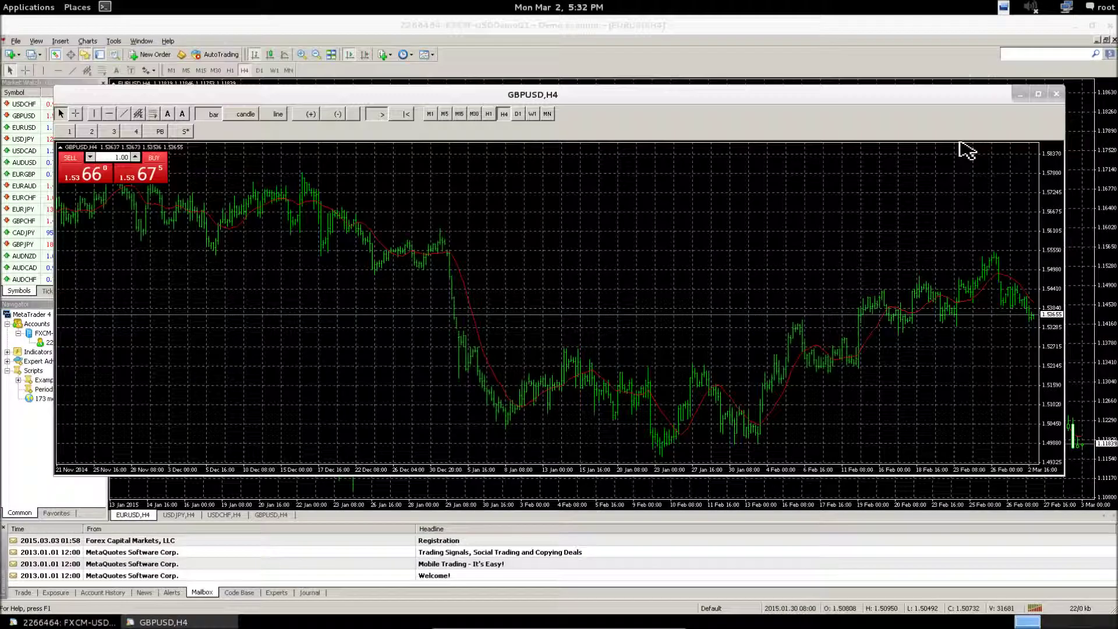
pyautogui.click(1056, 96)
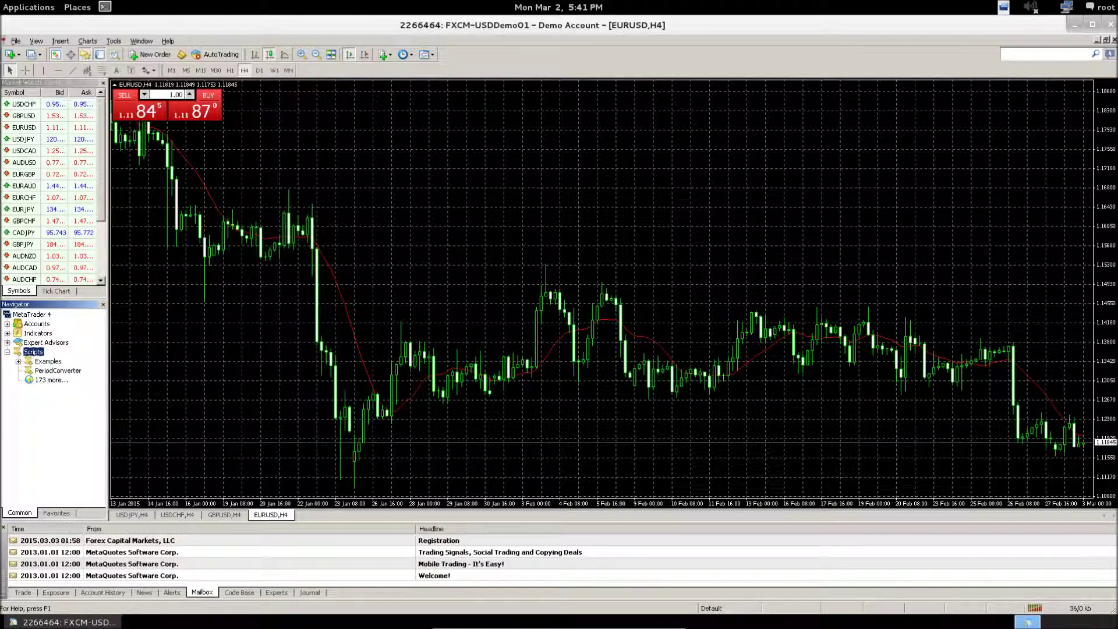
# Start Wine Explorer from a new terminal with 'wine explorer'
pyautogui.click(105, 7)
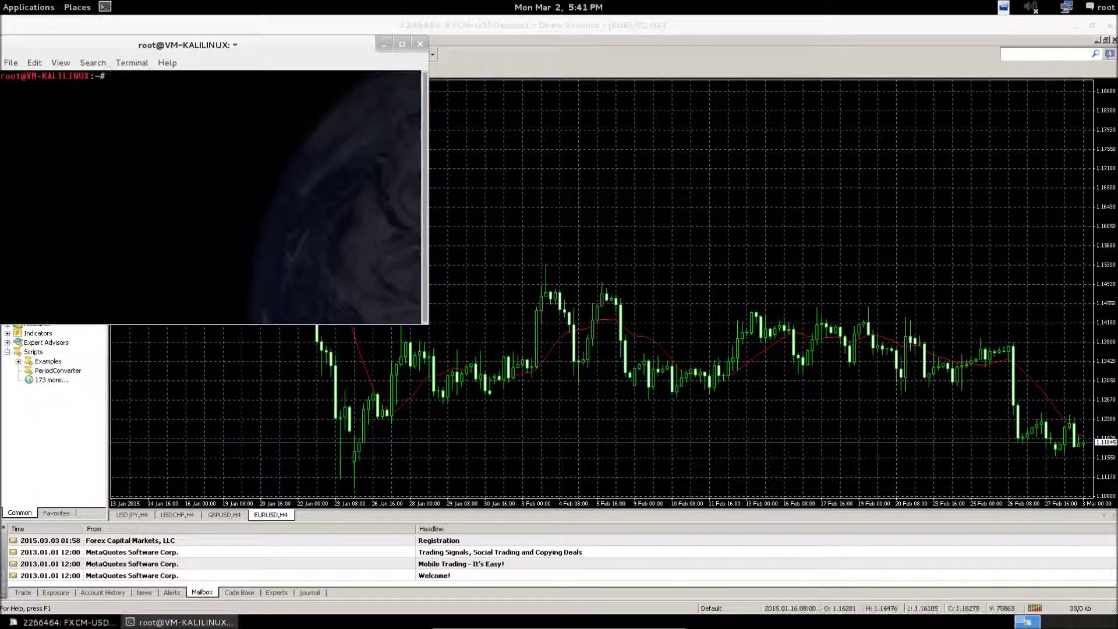
pyautogui.write('wine explorer')
pyautogui.press('Return')
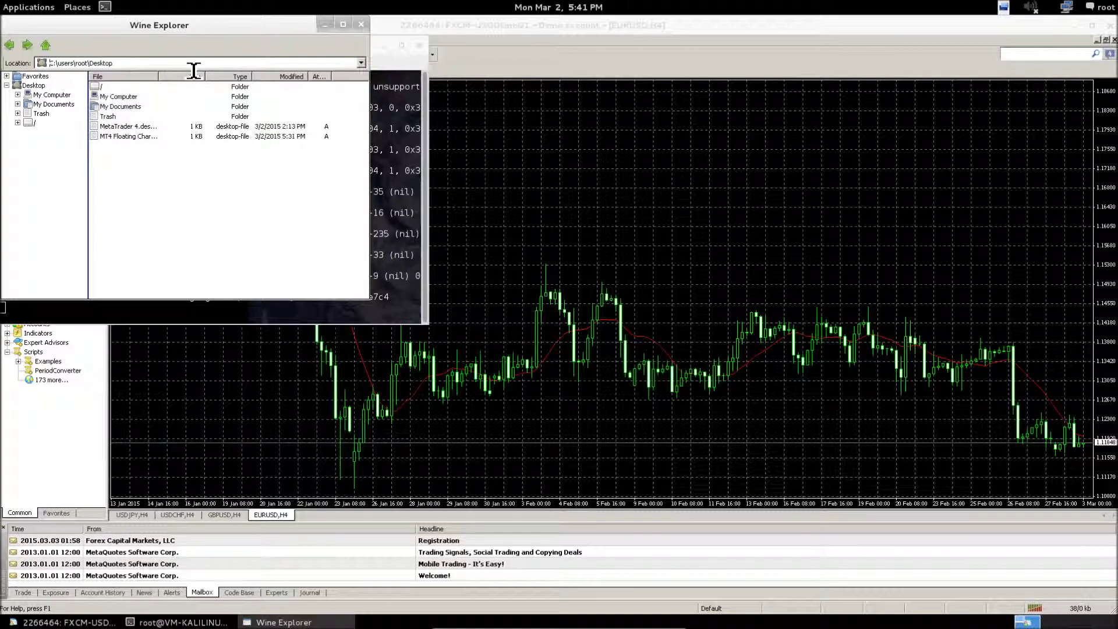
# Navigate to C:\Program Files\MT4 Floating Charts\Modules\ChartSync in Wine Explorer
pyautogui.moveTo(194, 65); pyautogui.dragTo(41, 61)
pyautogui.write('c:\\')
pyautogui.press('Return')
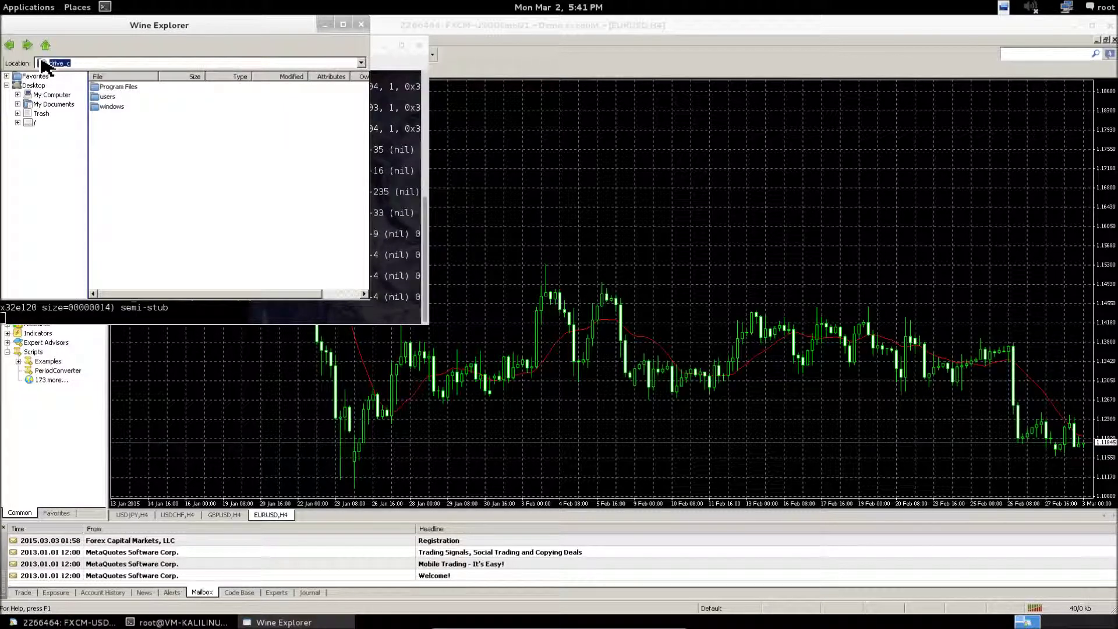
pyautogui.doubleClick(136, 89)
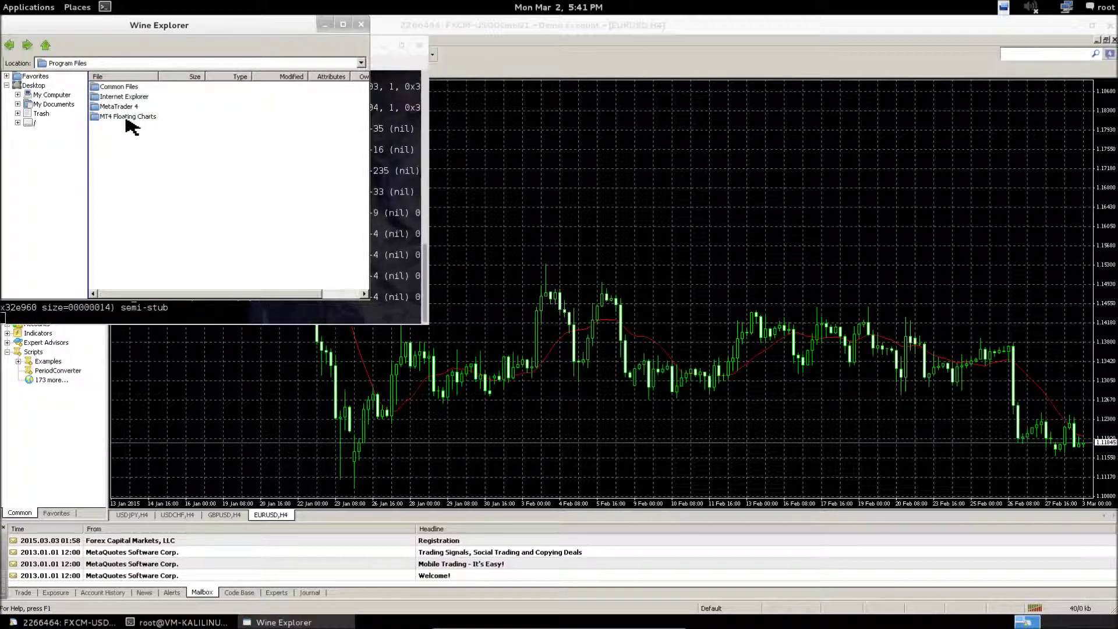
pyautogui.doubleClick(130, 117)
pyautogui.click(123, 86)
pyautogui.doubleClick(123, 86)
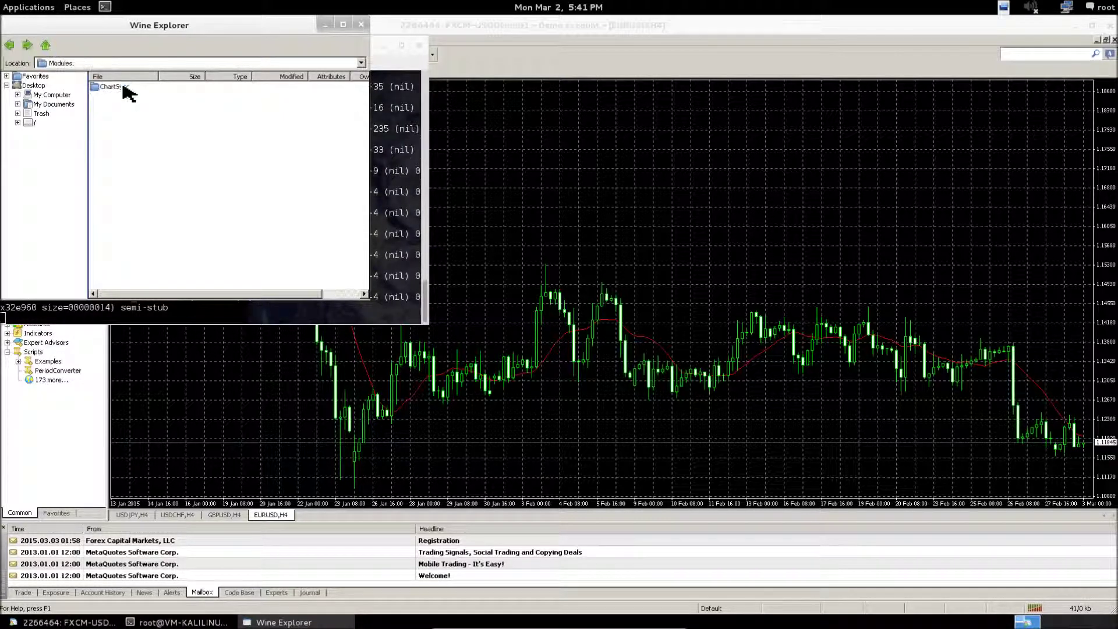
pyautogui.doubleClick(123, 88)
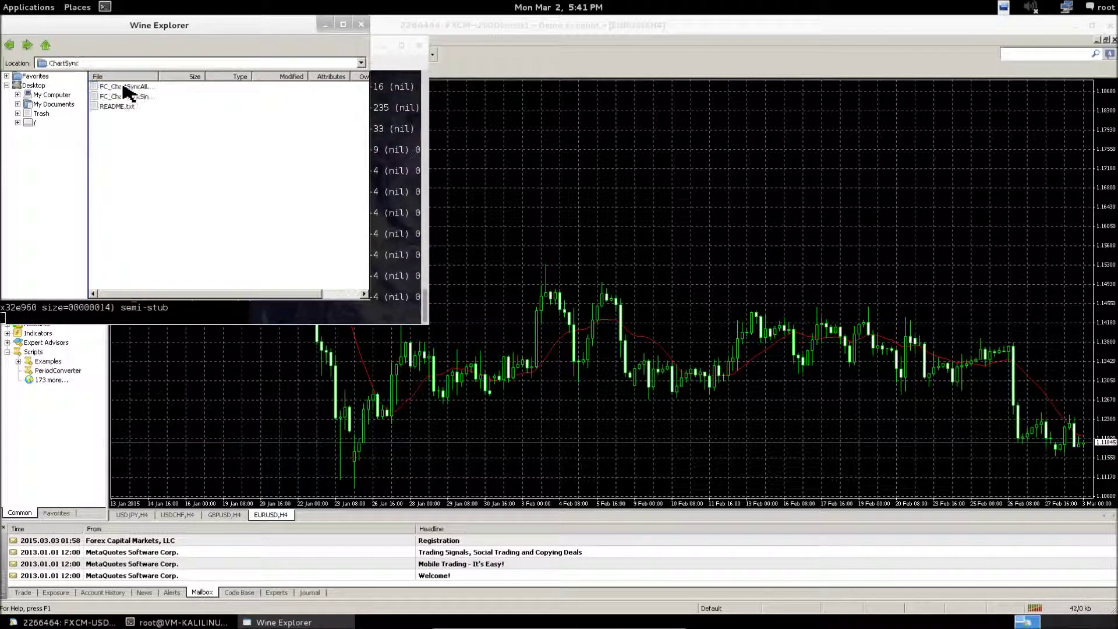
# Start a second Wine Explorer from another terminal with 'wine explorer'
pyautogui.click(105, 7)
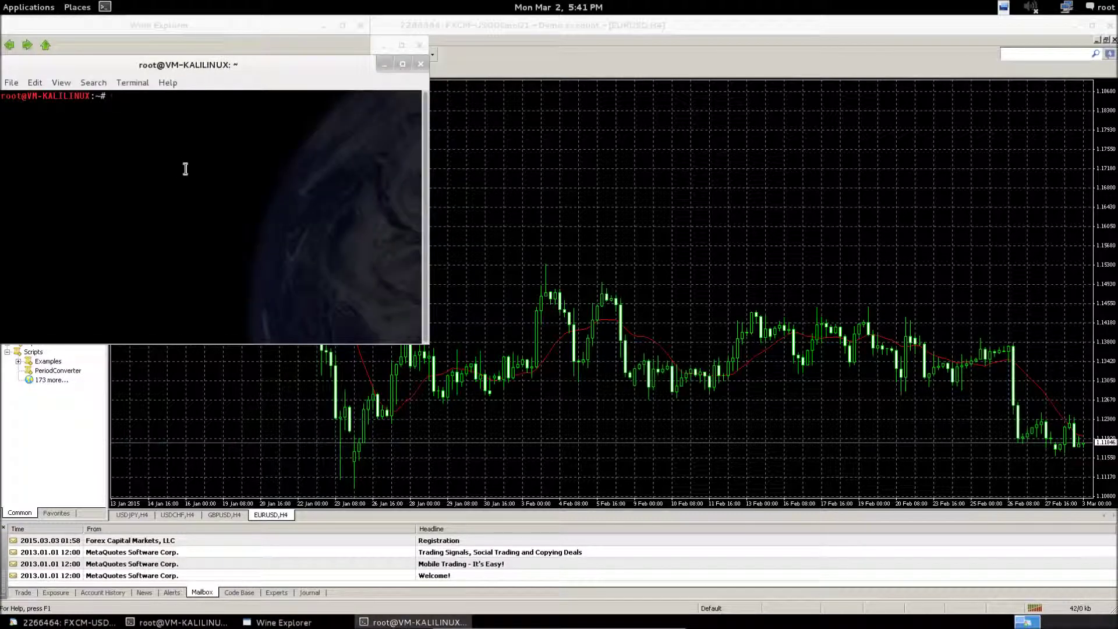
pyautogui.write('wine explorer')
pyautogui.press('Return')
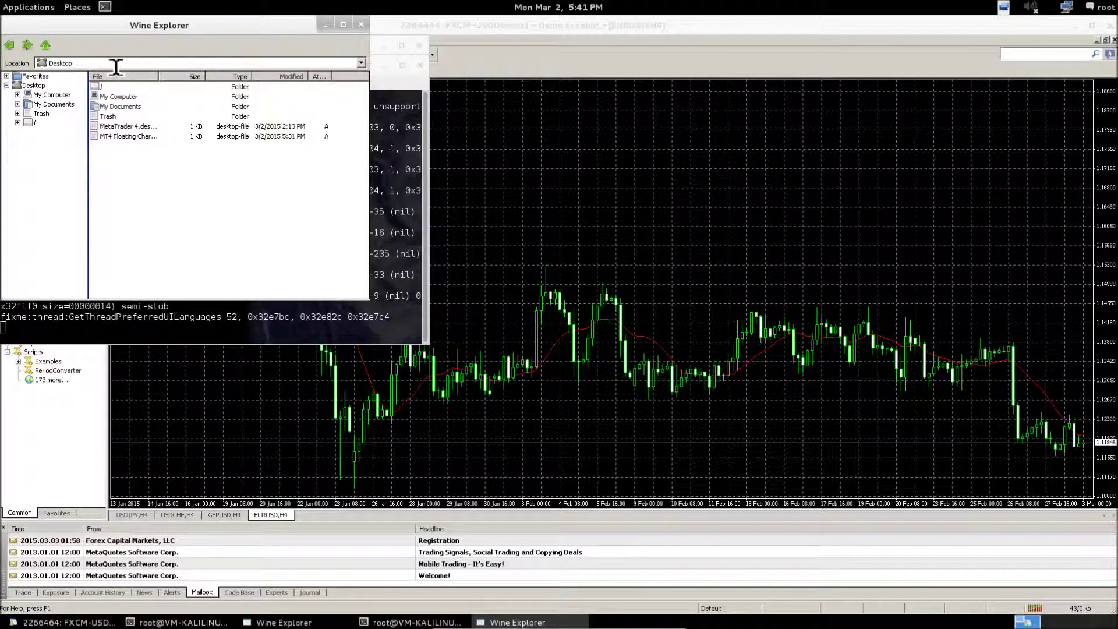
# Open drive_c\Program Files\MetaTrader 4\MQL4\Scripts and move that window to the right
pyautogui.click(116, 67)
pyautogui.moveTo(115, 64); pyautogui.dragTo(68, 70)
pyautogui.press('BackSpace')
pyautogui.press('Return')
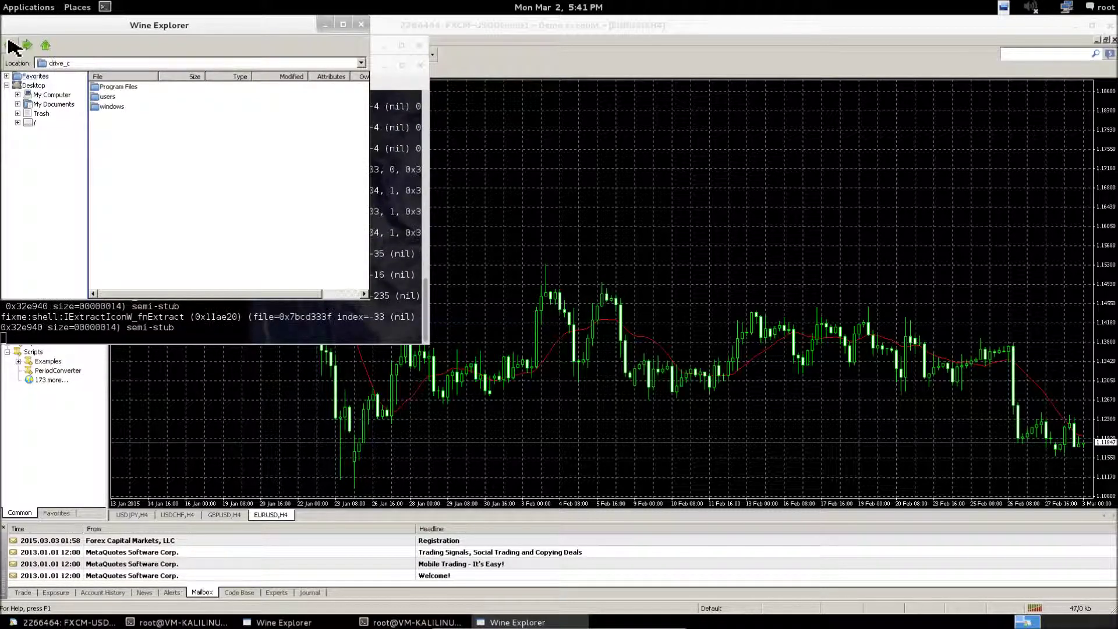
pyautogui.doubleClick(107, 86)
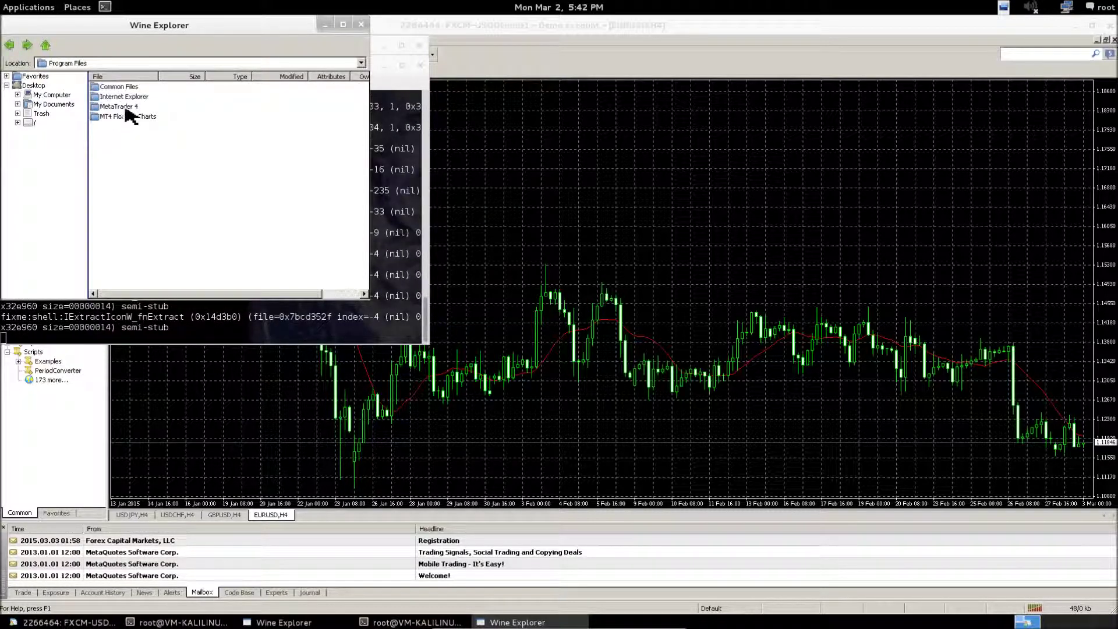
pyautogui.doubleClick(119, 107)
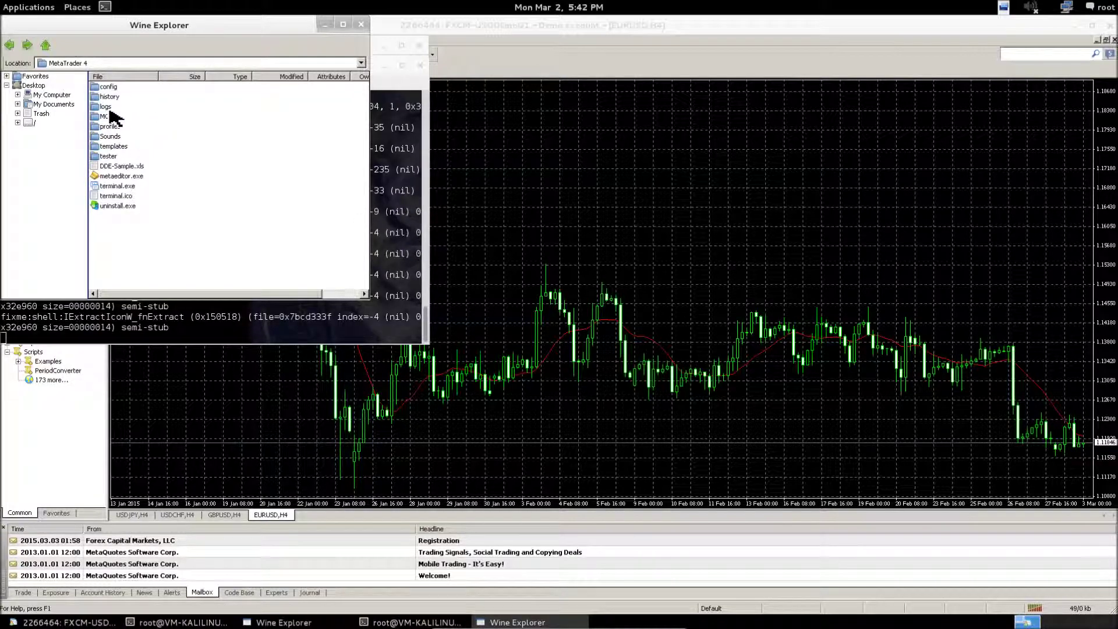
pyautogui.doubleClick(110, 115)
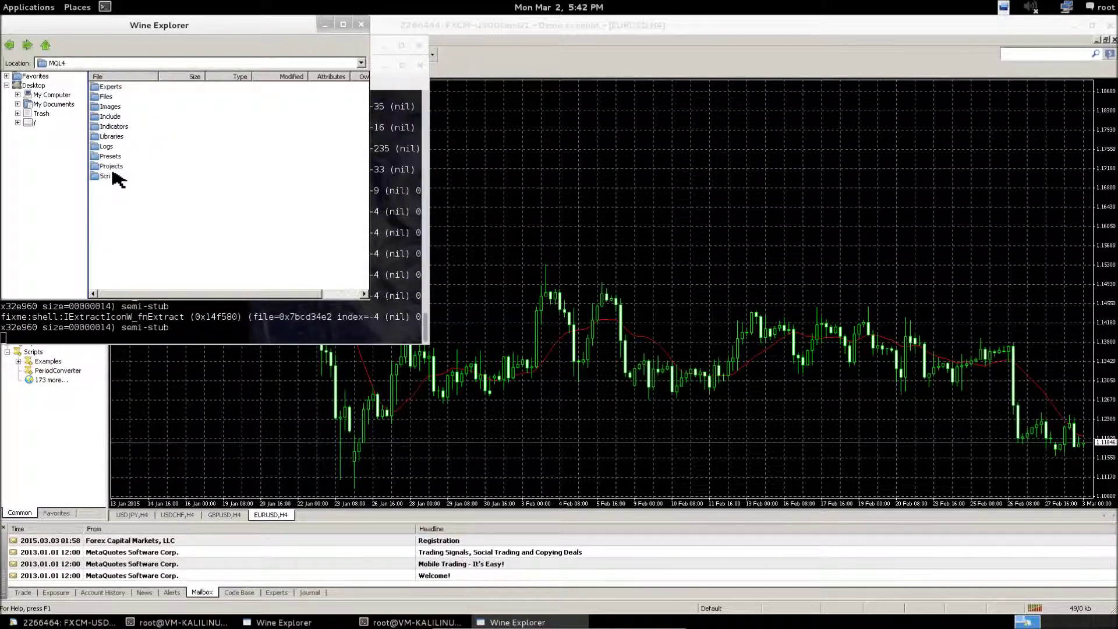
pyautogui.doubleClick(108, 176)
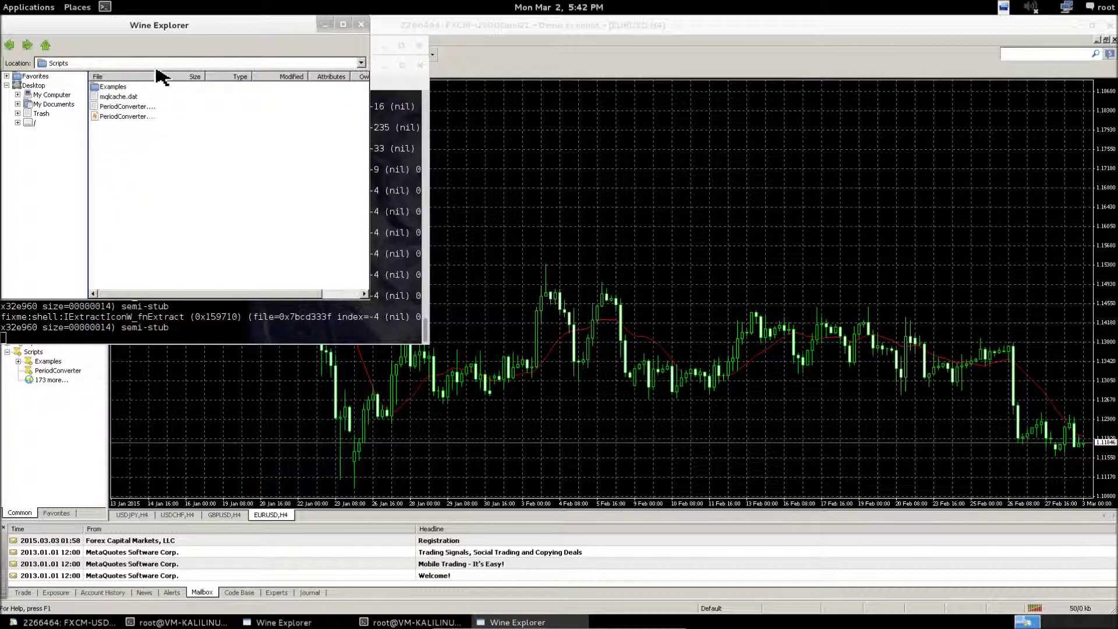
pyautogui.moveTo(382, 76); pyautogui.dragTo(488, 42)
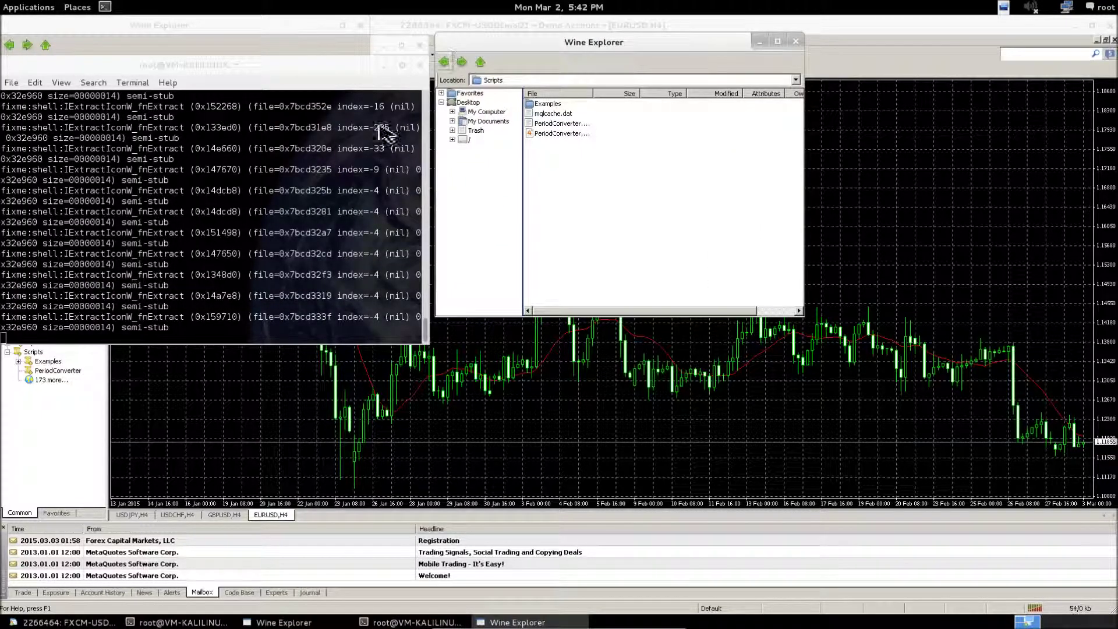
# Copy FC_ChartSyncSingle.ex4 from the ChartSync folder and paste it into Scripts
pyautogui.click(260, 39)
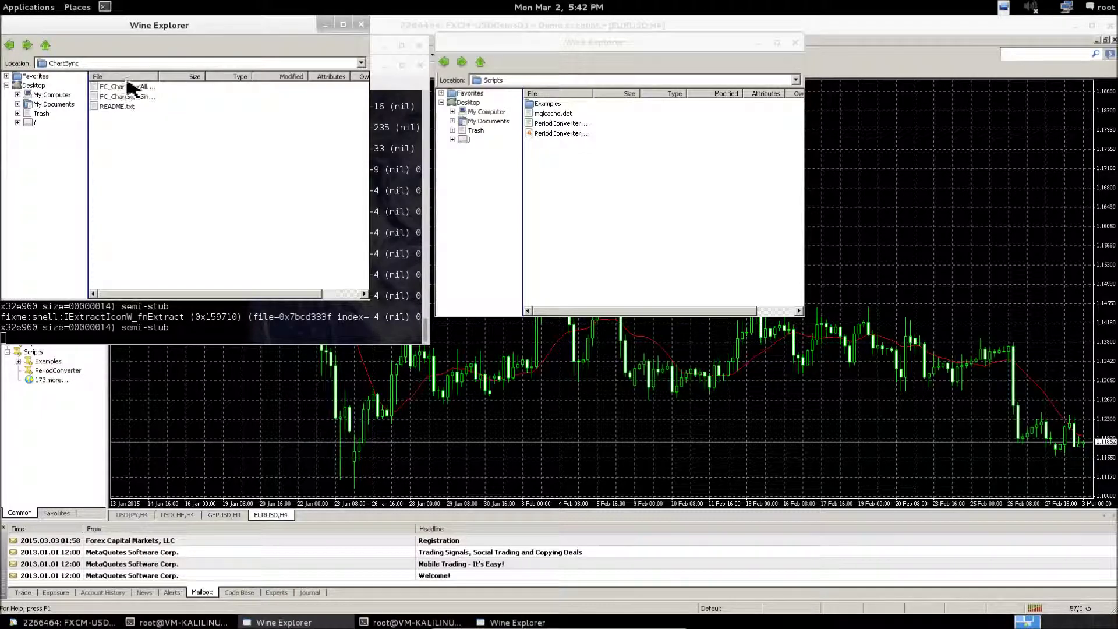
pyautogui.moveTo(158, 76); pyautogui.dragTo(201, 76)
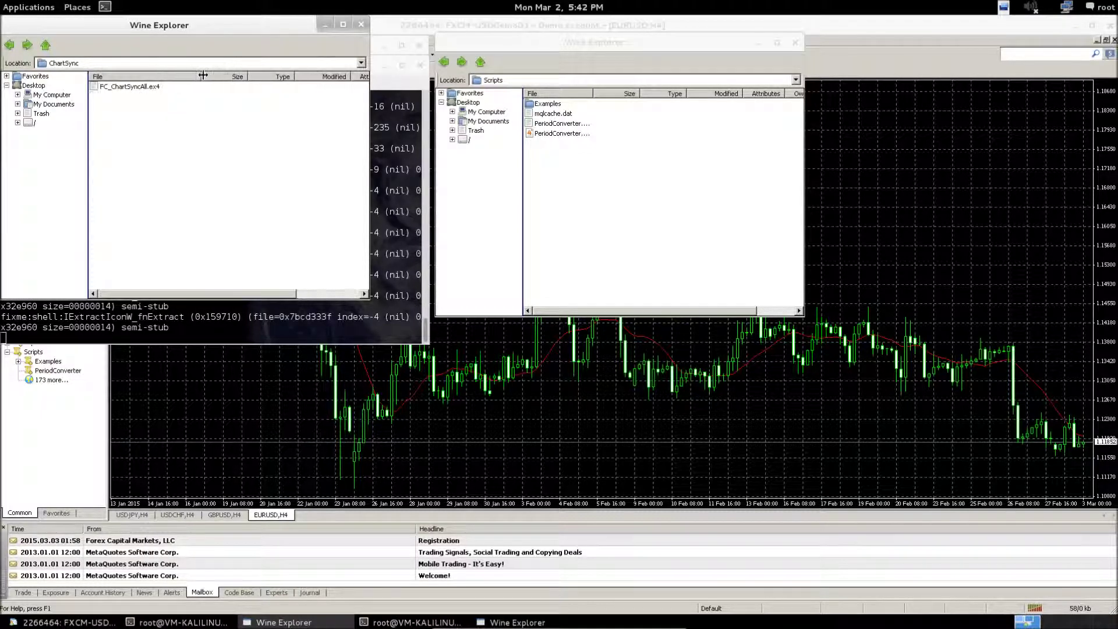
pyautogui.click(145, 88)
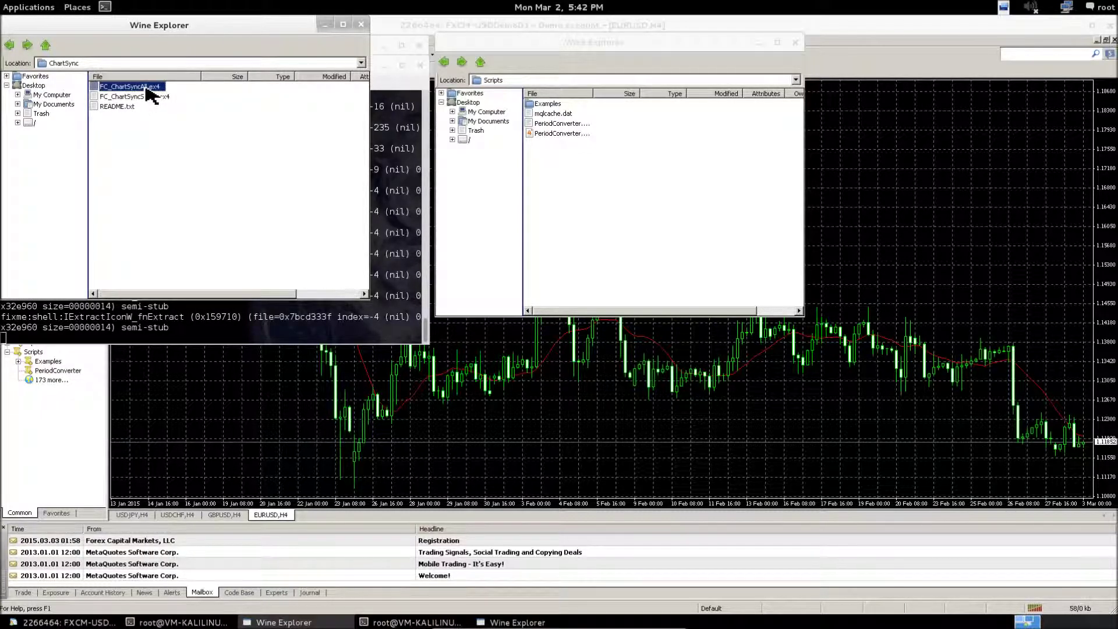
pyautogui.click(558, 222)
pyautogui.click(122, 92)
pyautogui.click(578, 221)
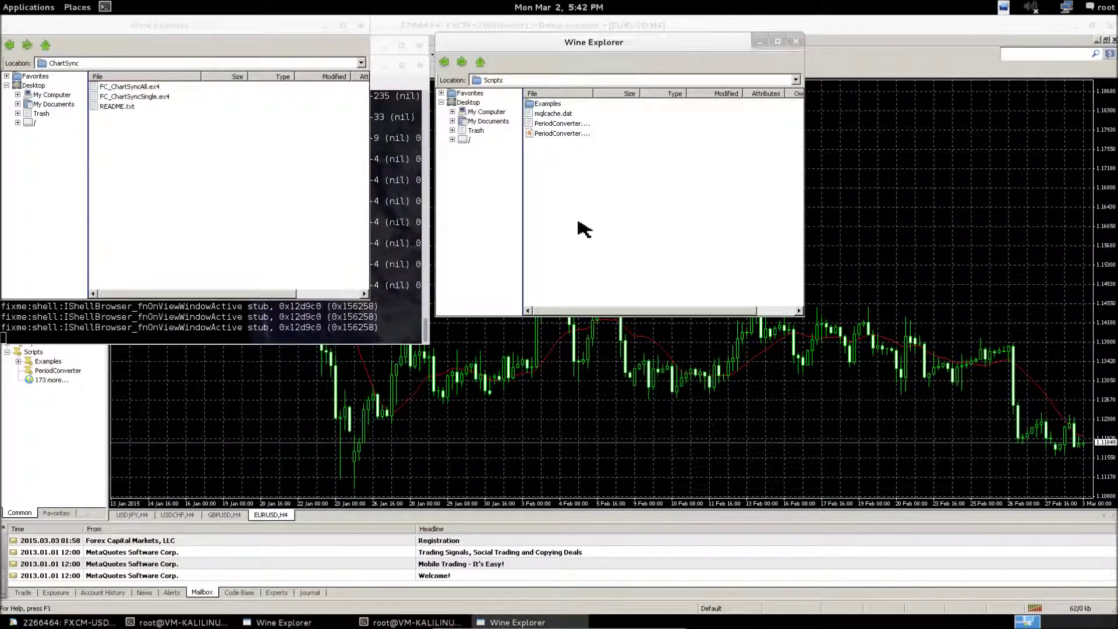
pyautogui.click(140, 96)
pyautogui.rightClick(152, 103)
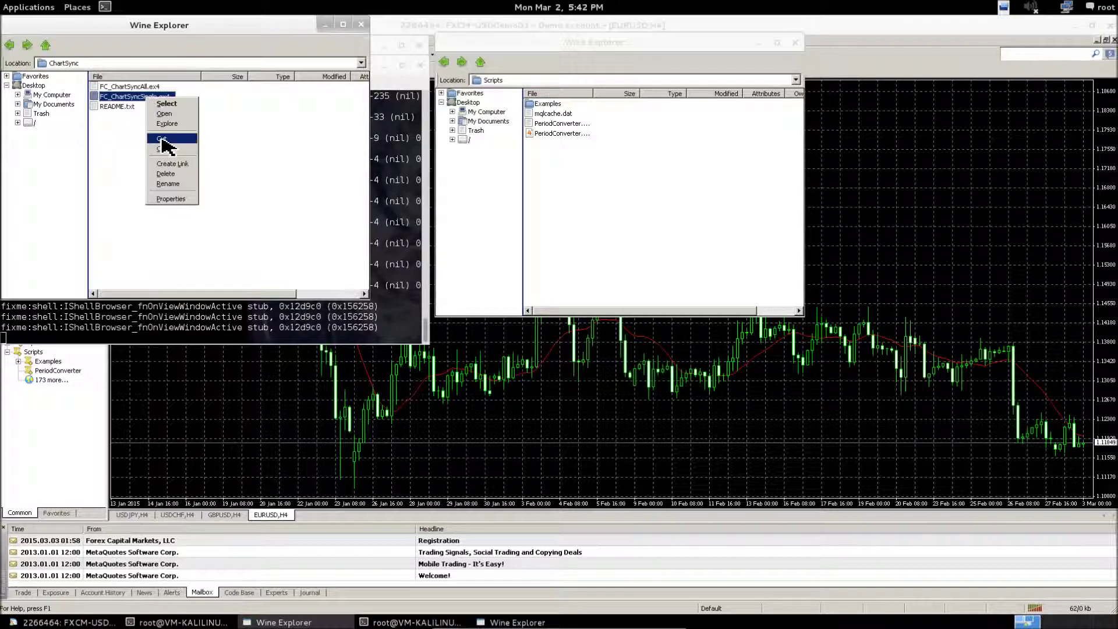
pyautogui.click(167, 149)
pyautogui.click(590, 219)
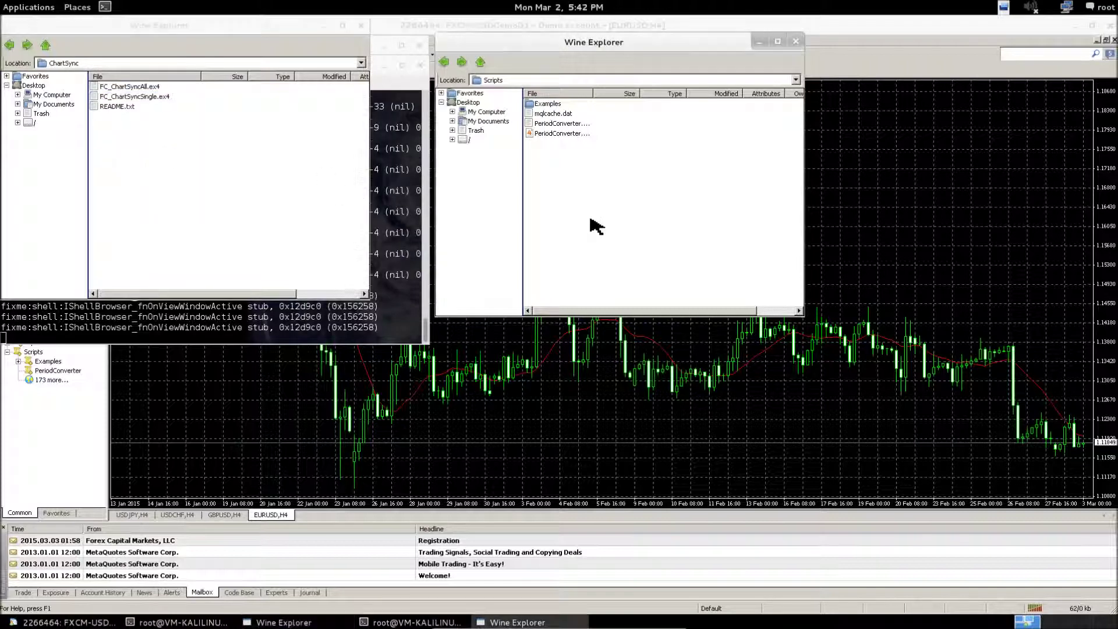
pyautogui.rightClick(590, 219)
pyautogui.click(607, 256)
# Copy FC_ChartSyncAll.ex4 and paste it into the Scripts folder
pyautogui.click(137, 87)
pyautogui.rightClick(137, 89)
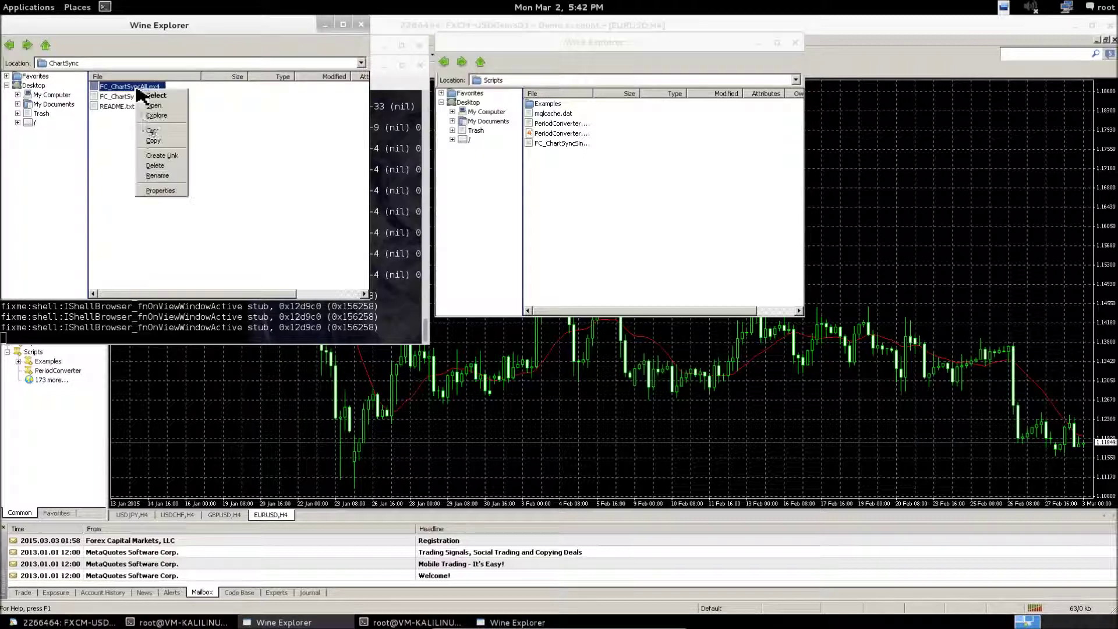
pyautogui.click(153, 140)
pyautogui.click(655, 225)
pyautogui.rightClick(655, 226)
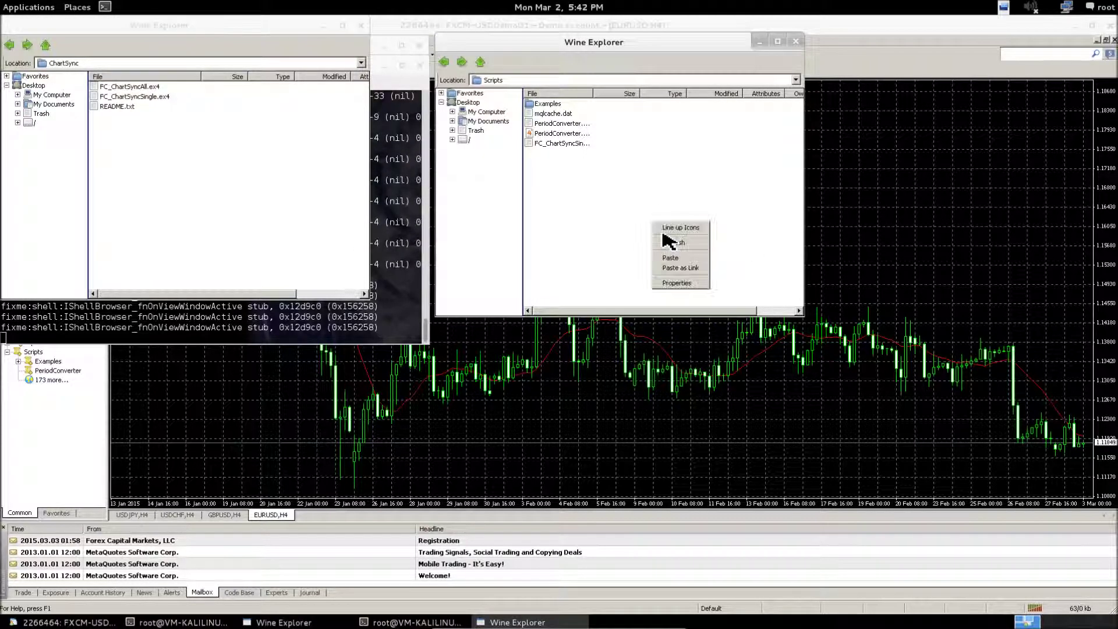
pyautogui.click(677, 259)
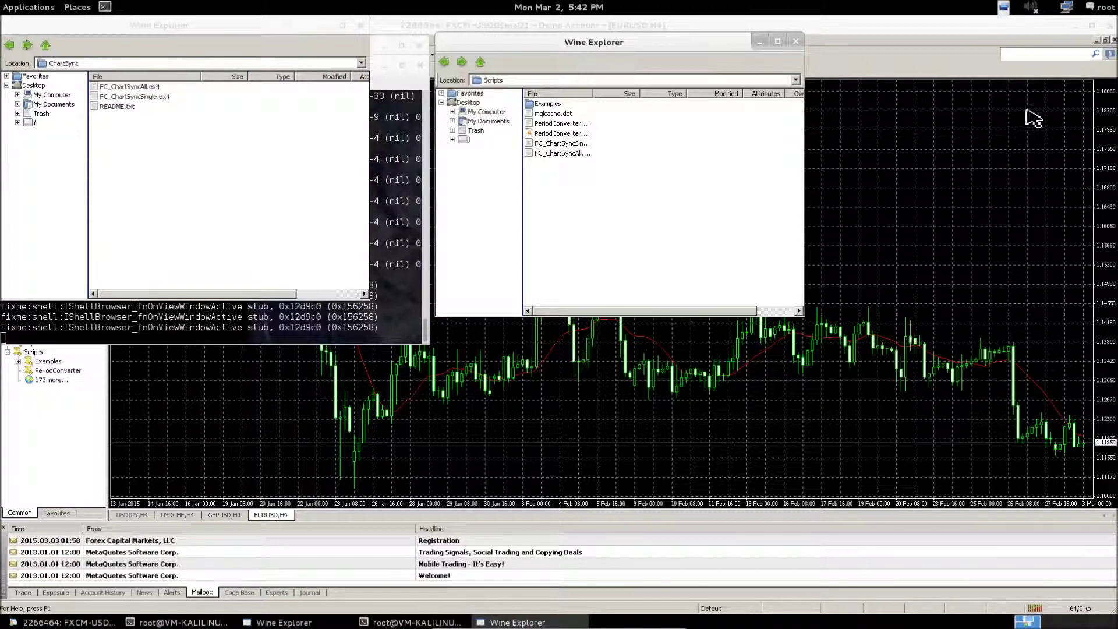
# Close both Wine Explorer windows and both terminal windows
pyautogui.click(797, 43)
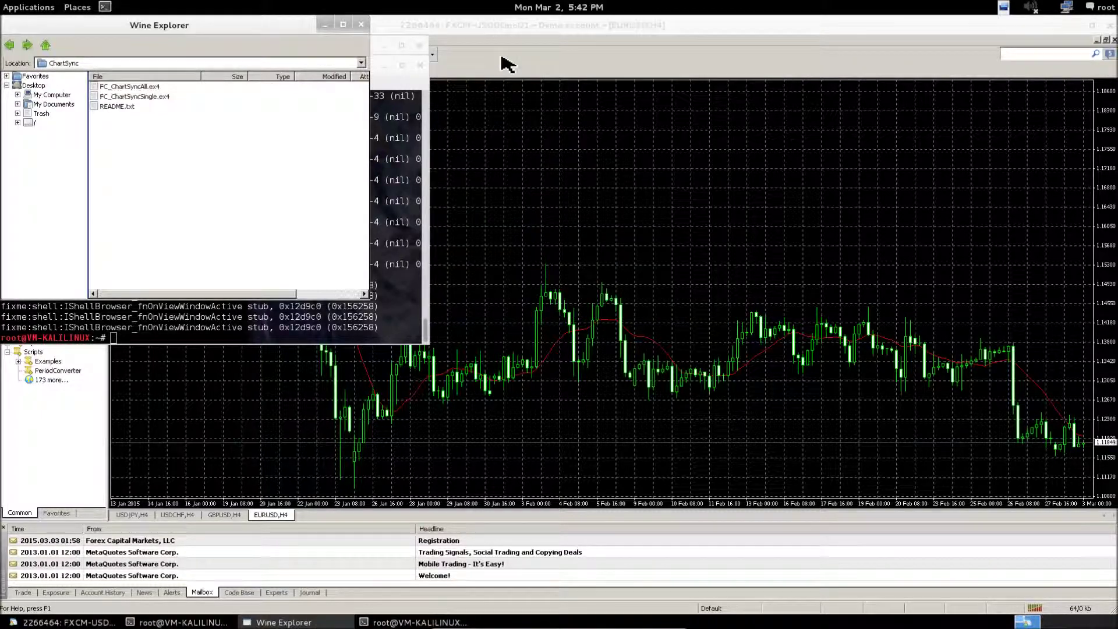
pyautogui.click(361, 25)
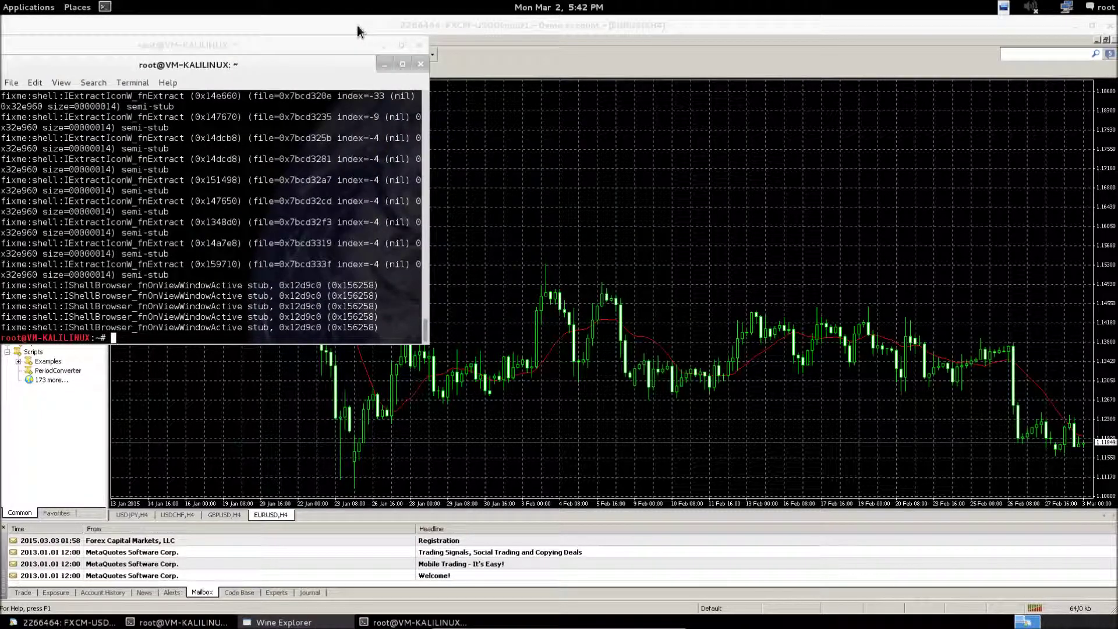
pyautogui.click(419, 65)
pyautogui.click(420, 43)
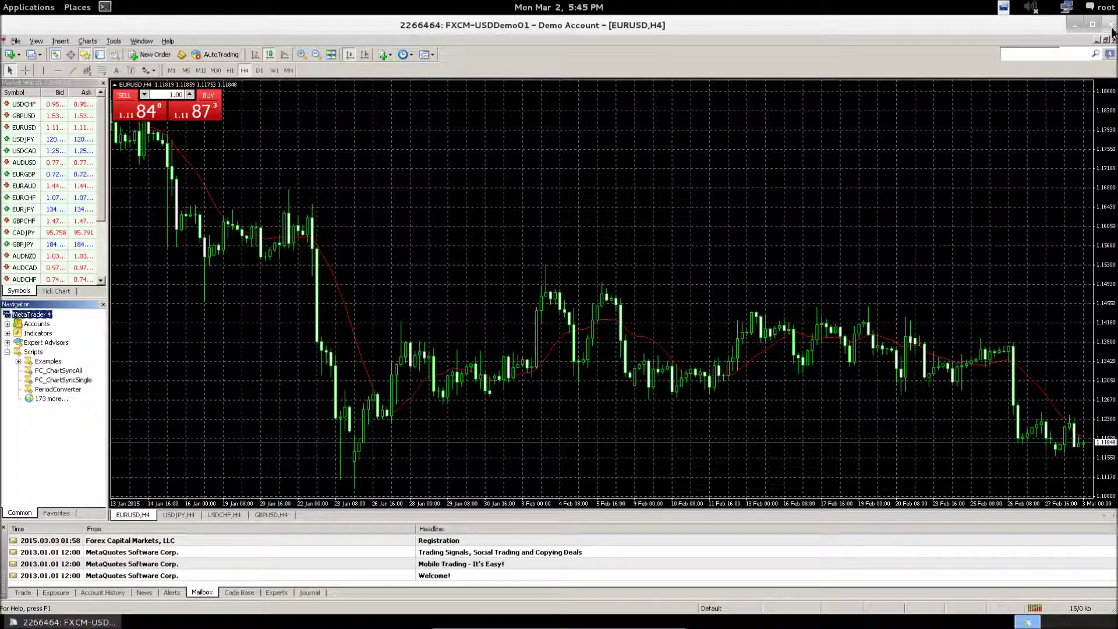
# Restart MetaTrader 4 and run FC_ChartSyncAll on the EURUSD H4 chart, dismissing the DLL warning
pyautogui.click(1110, 25)
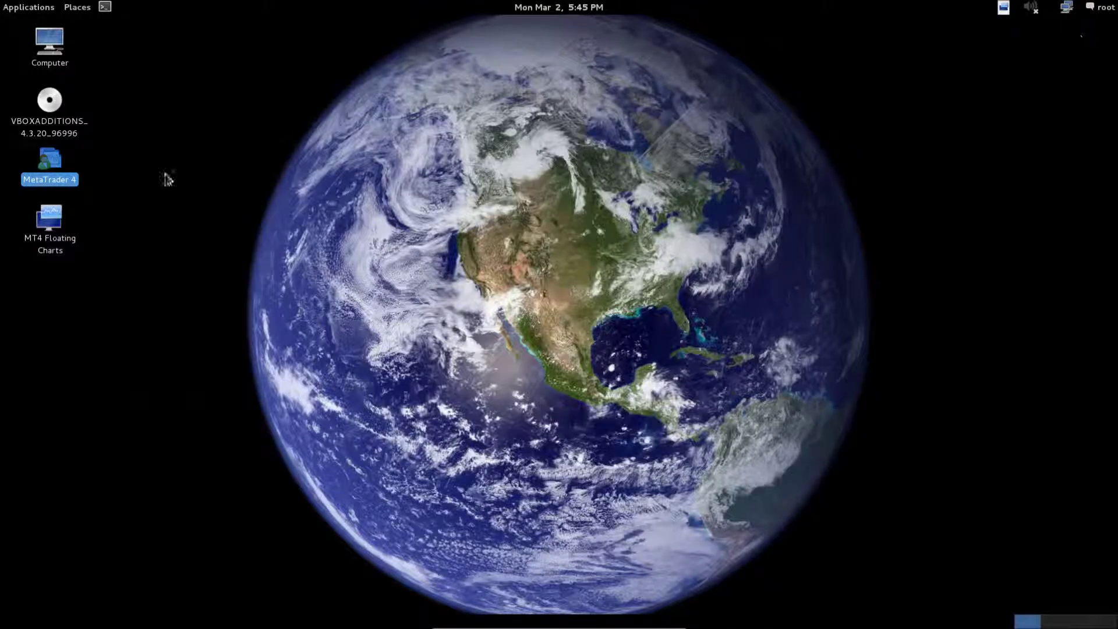
pyautogui.doubleClick(49, 173)
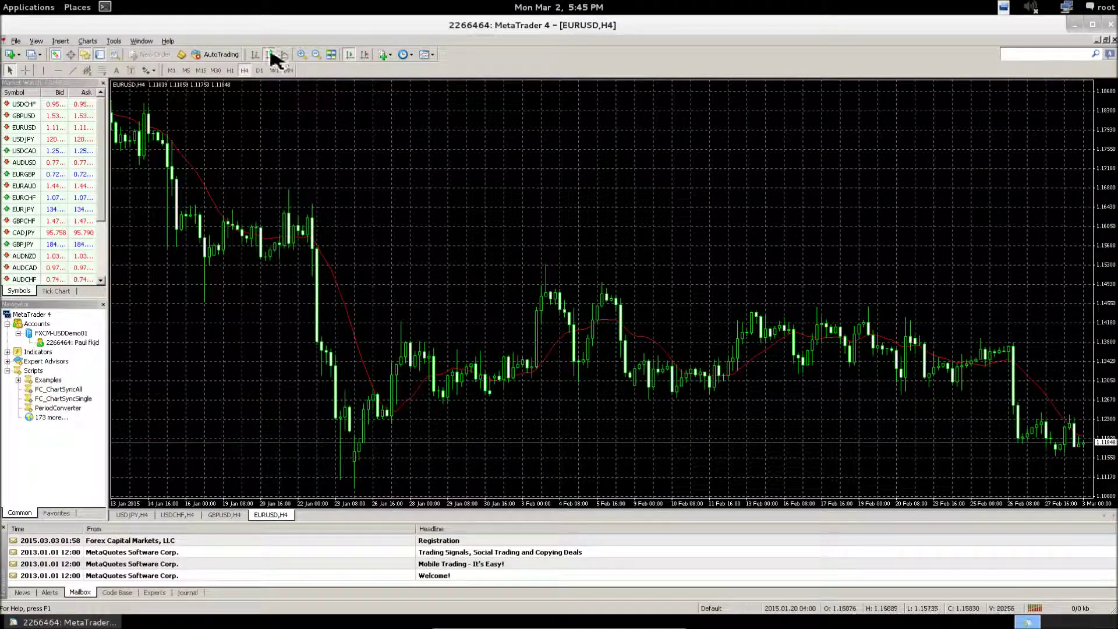
pyautogui.click(141, 42)
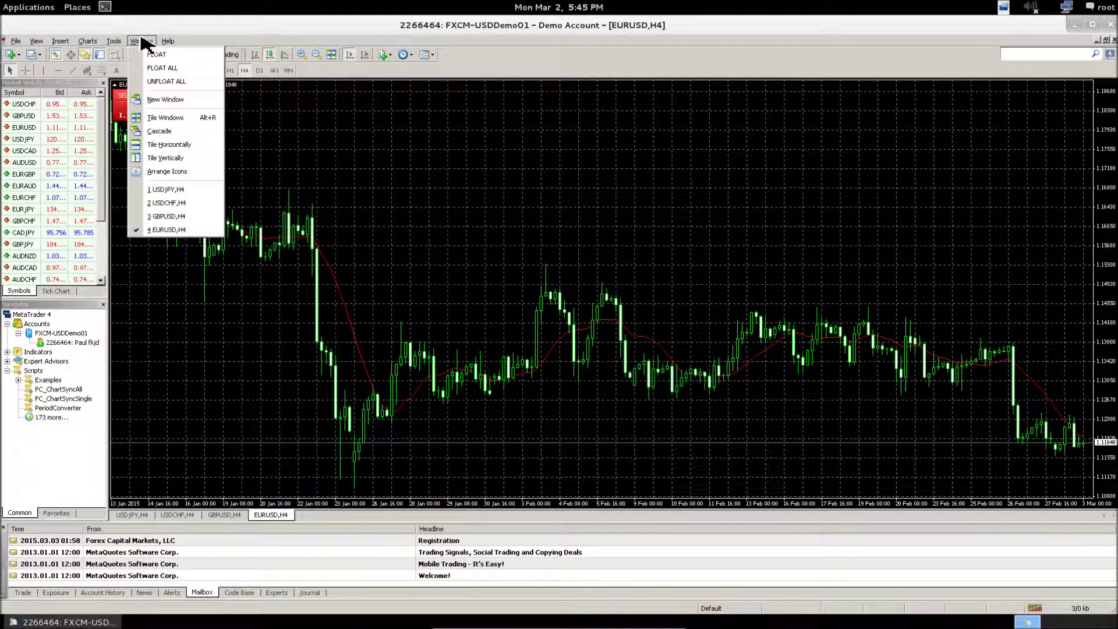
pyautogui.click(143, 44)
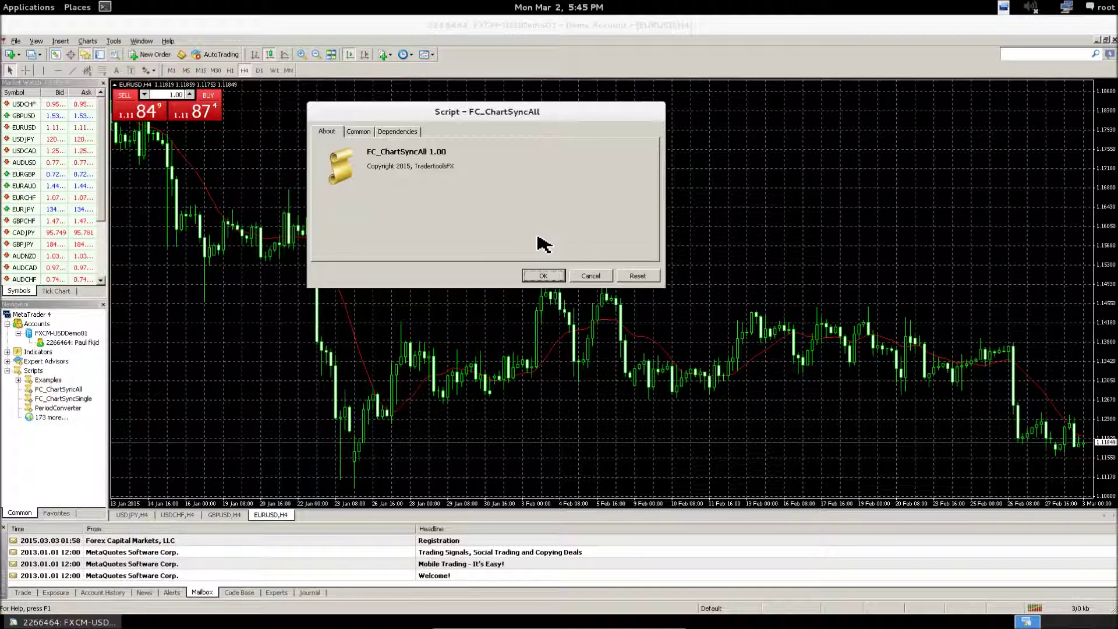
pyautogui.click(550, 277)
pyautogui.click(559, 338)
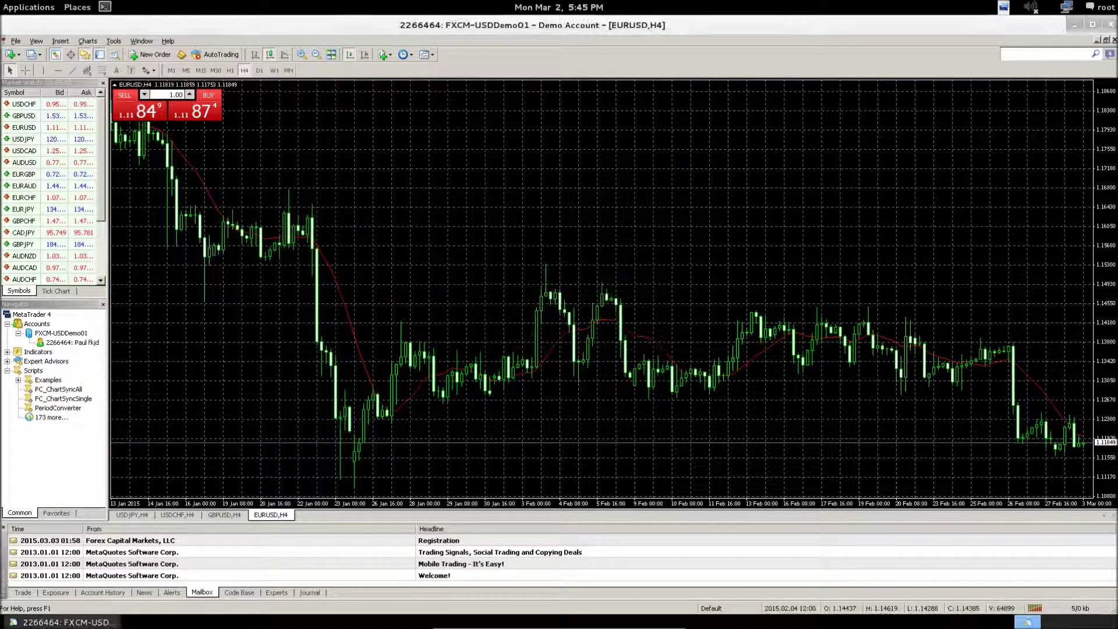
# Tick Allow DLL imports in Tools > Options > Expert Advisors, then restart MetaTrader 4
pyautogui.click(119, 42)
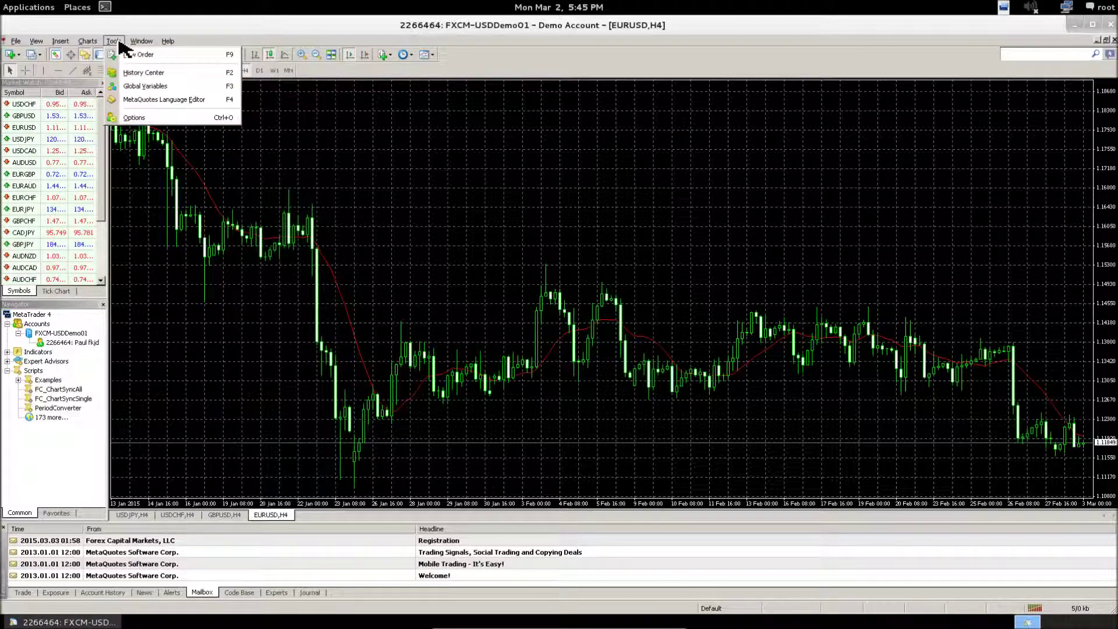
pyautogui.click(131, 116)
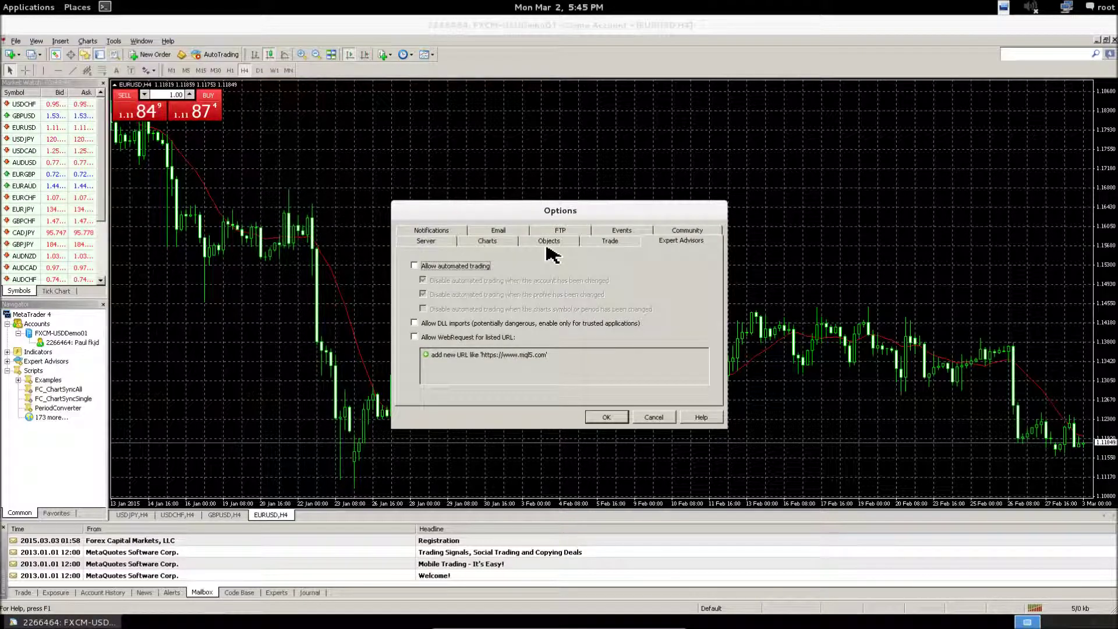
pyautogui.click(662, 244)
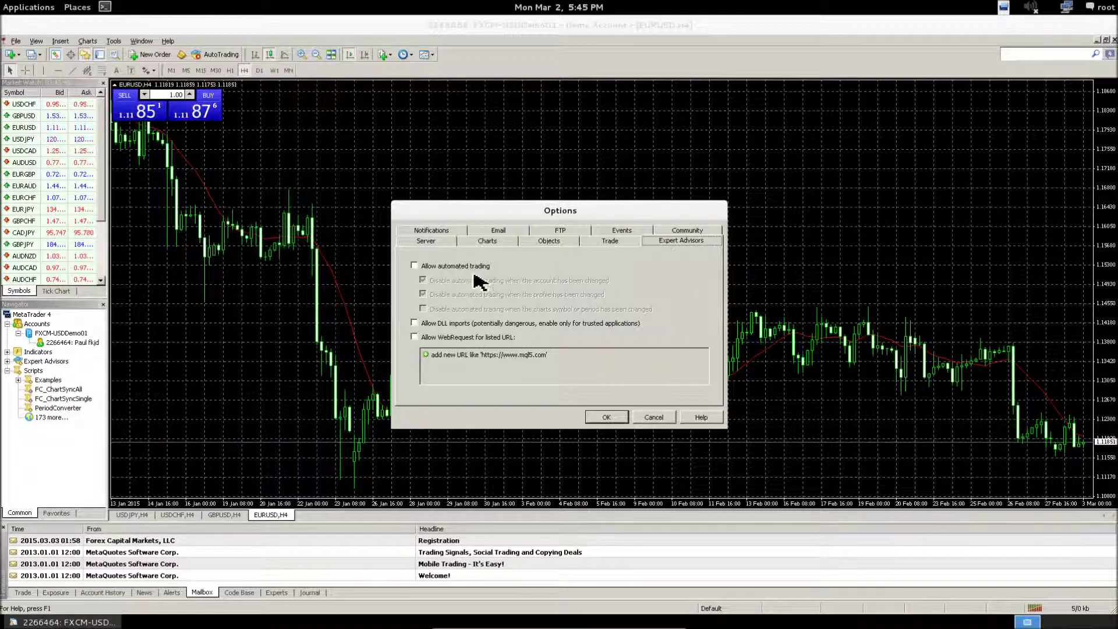
pyautogui.click(414, 324)
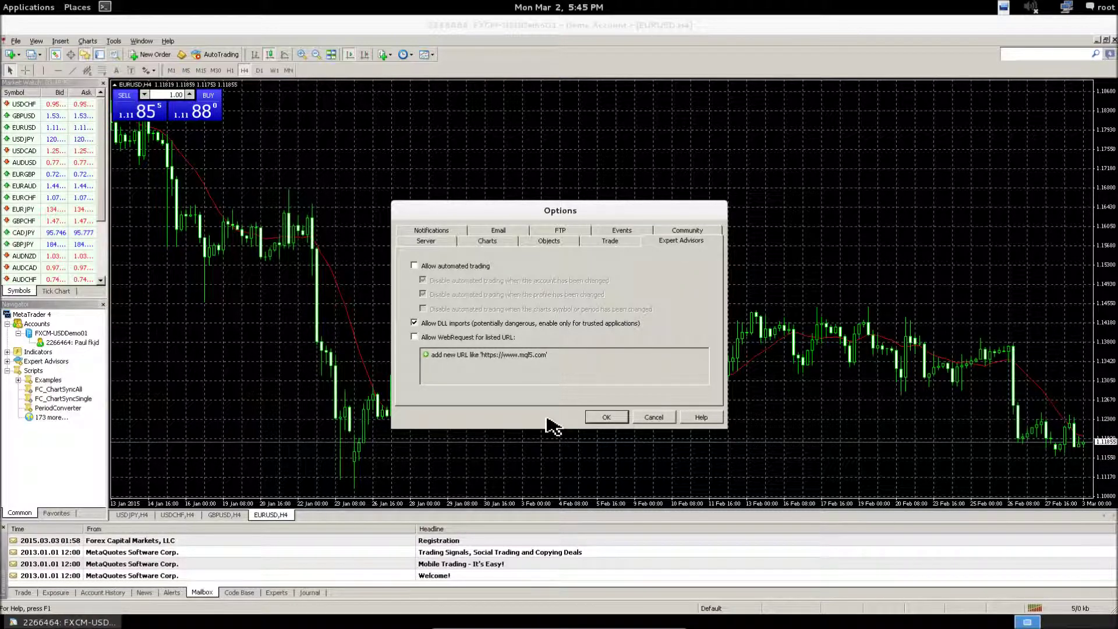
pyautogui.click(615, 419)
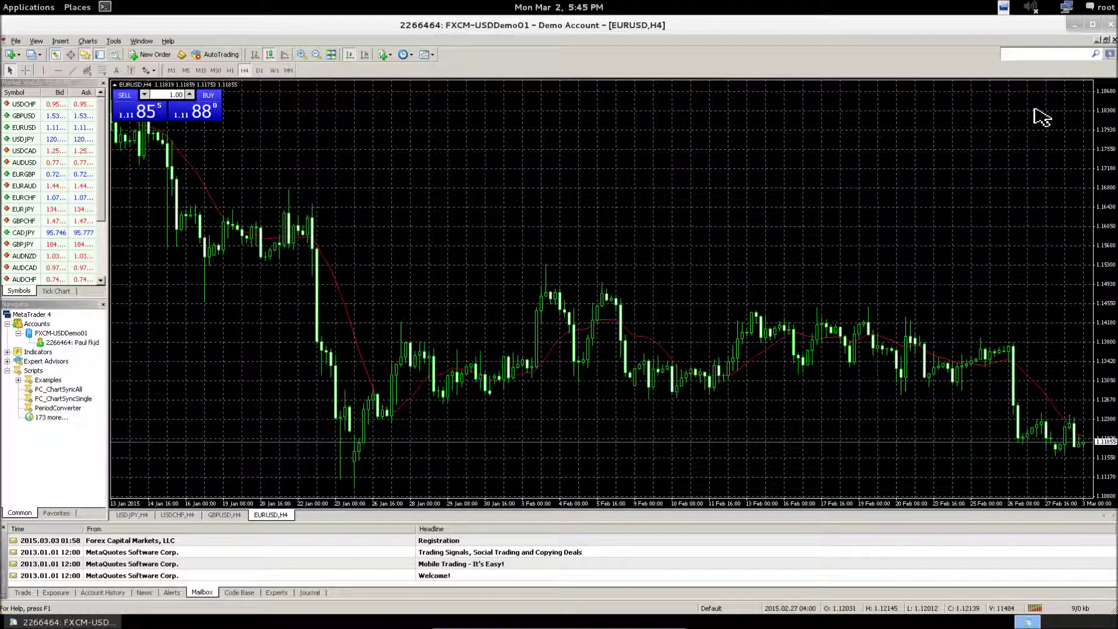
pyautogui.click(1109, 25)
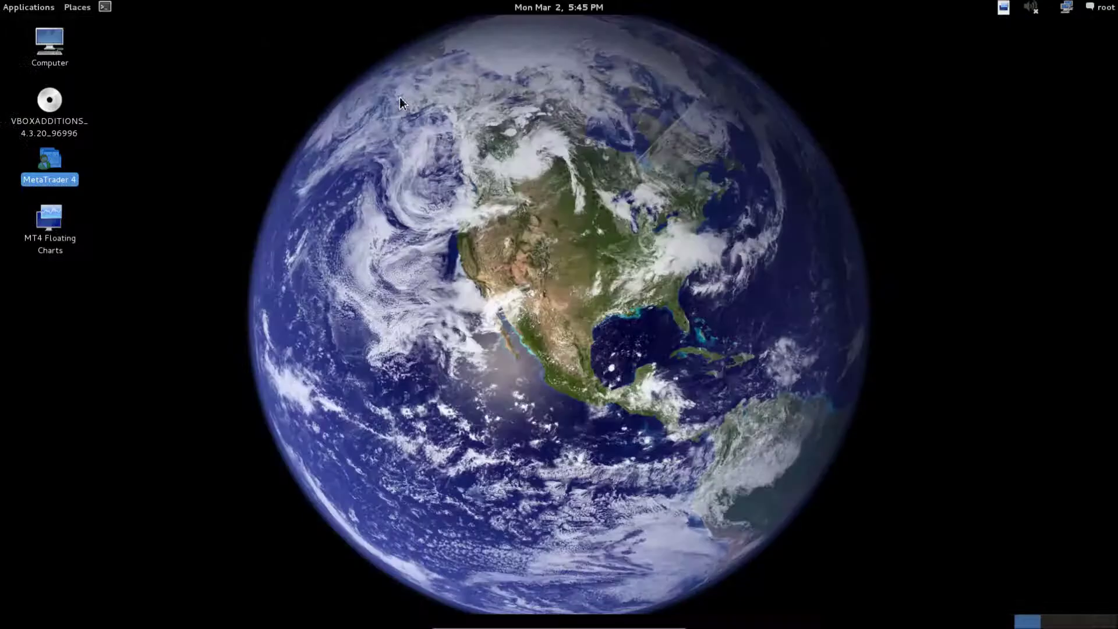
pyautogui.doubleClick(51, 181)
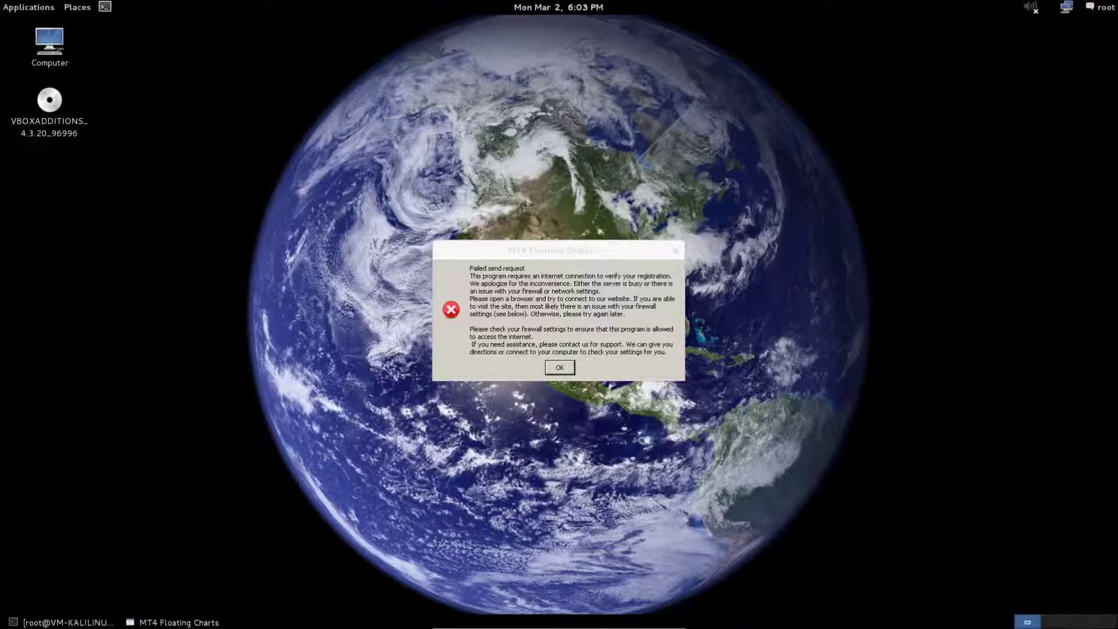
# Download winetricks with wget from winetricks.org and make it executable with chmod +x
pyautogui.click(98, 7)
pyautogui.click(103, 9)
pyautogui.click(105, 9)
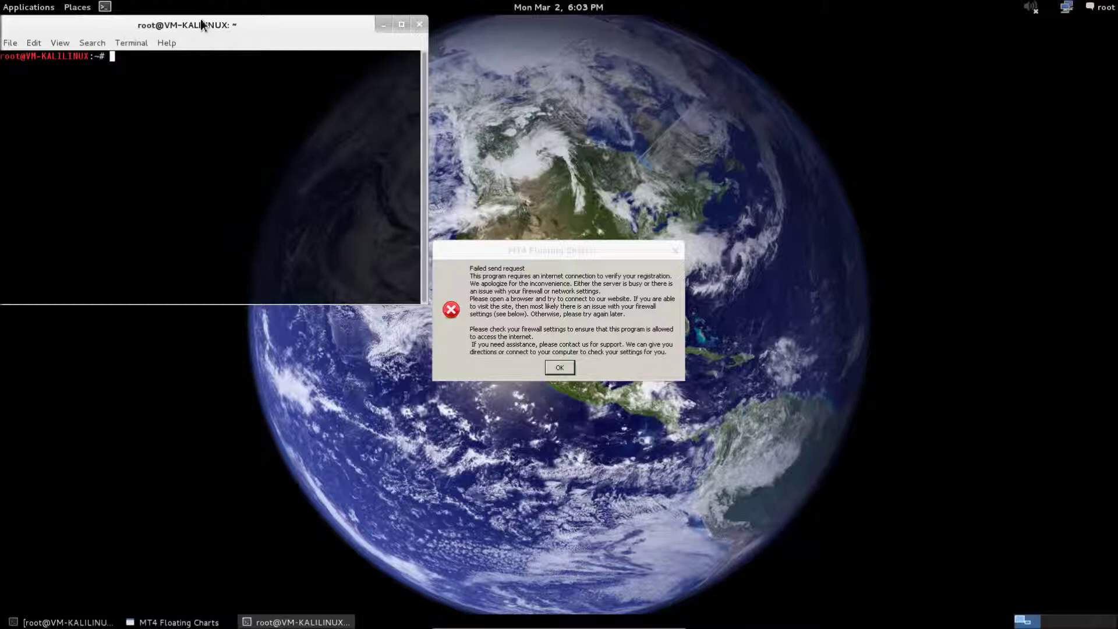
pyautogui.write('wget http://winetricks.org/winetricks')
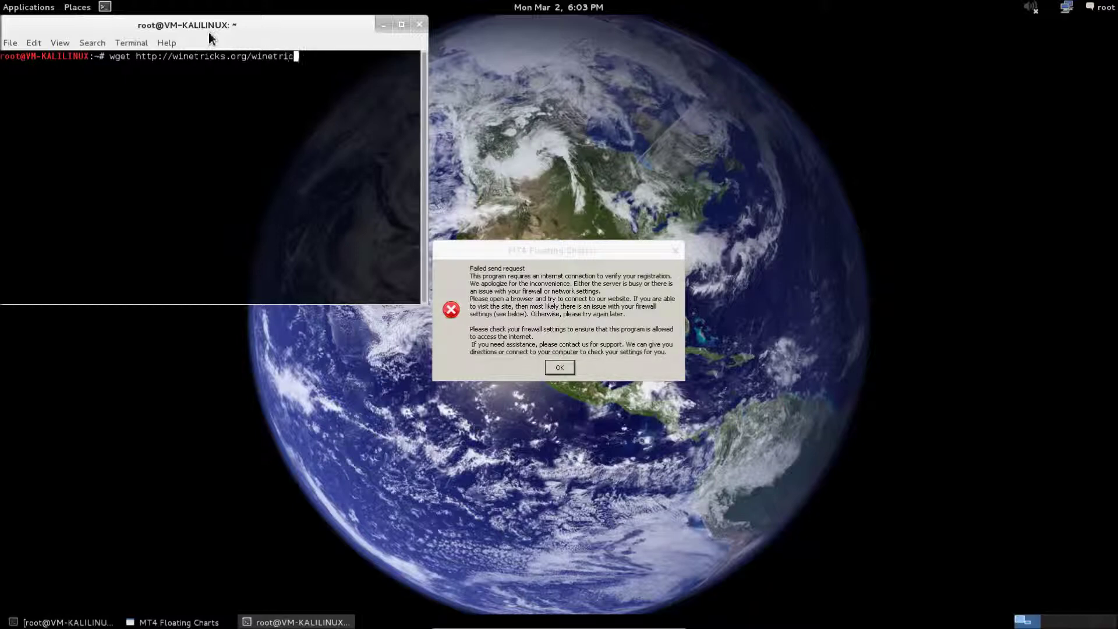
pyautogui.press('Return')
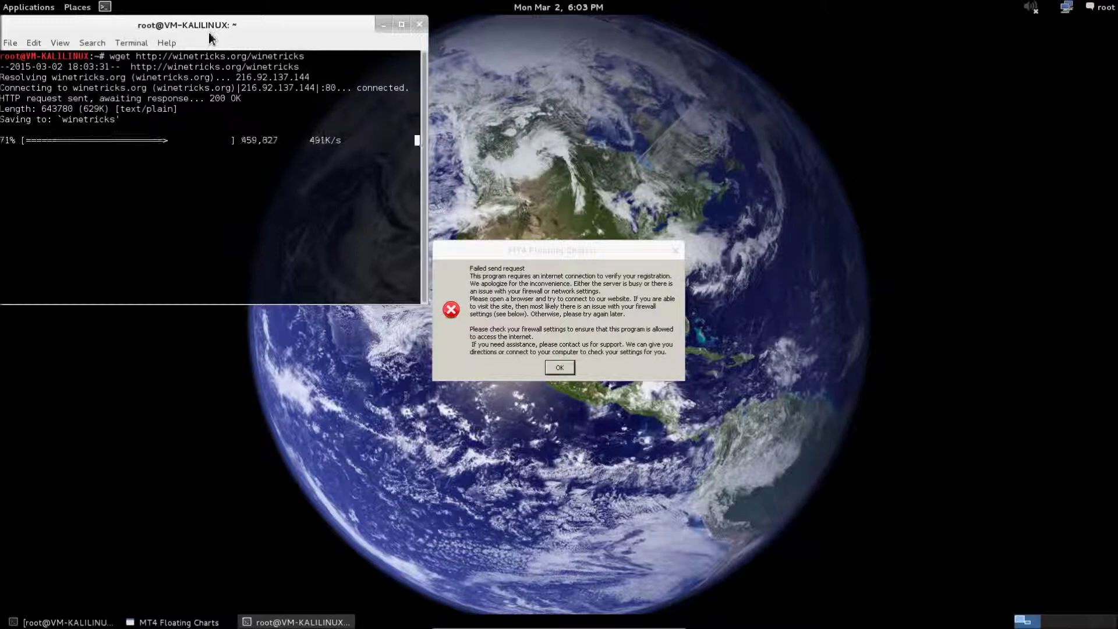
pyautogui.write('chm')
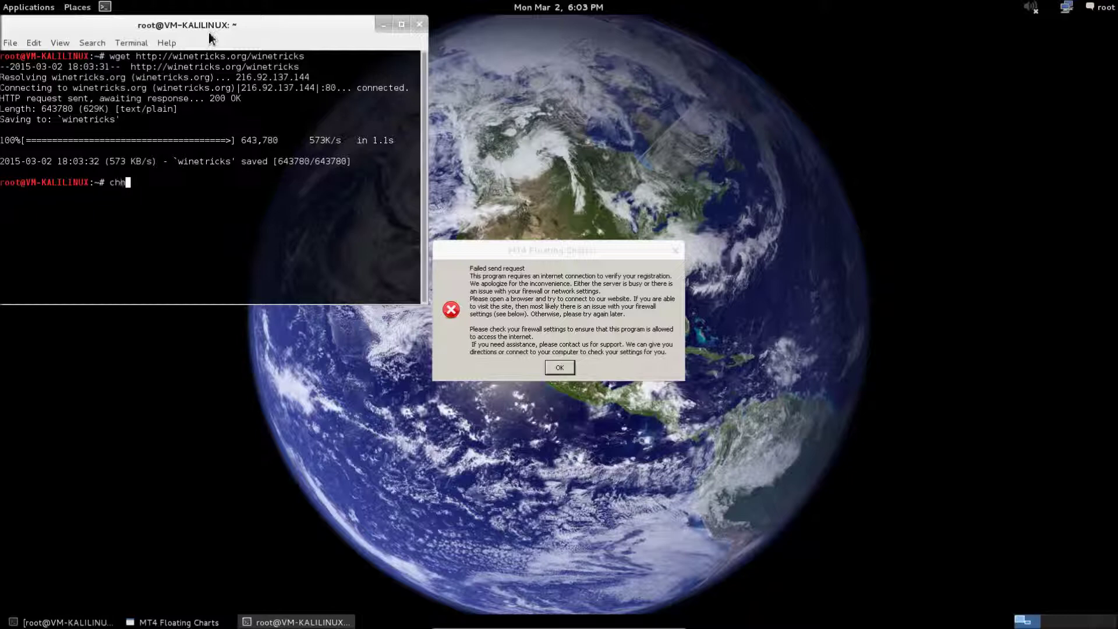
pyautogui.write('od +x winetricks')
pyautogui.press('Return')
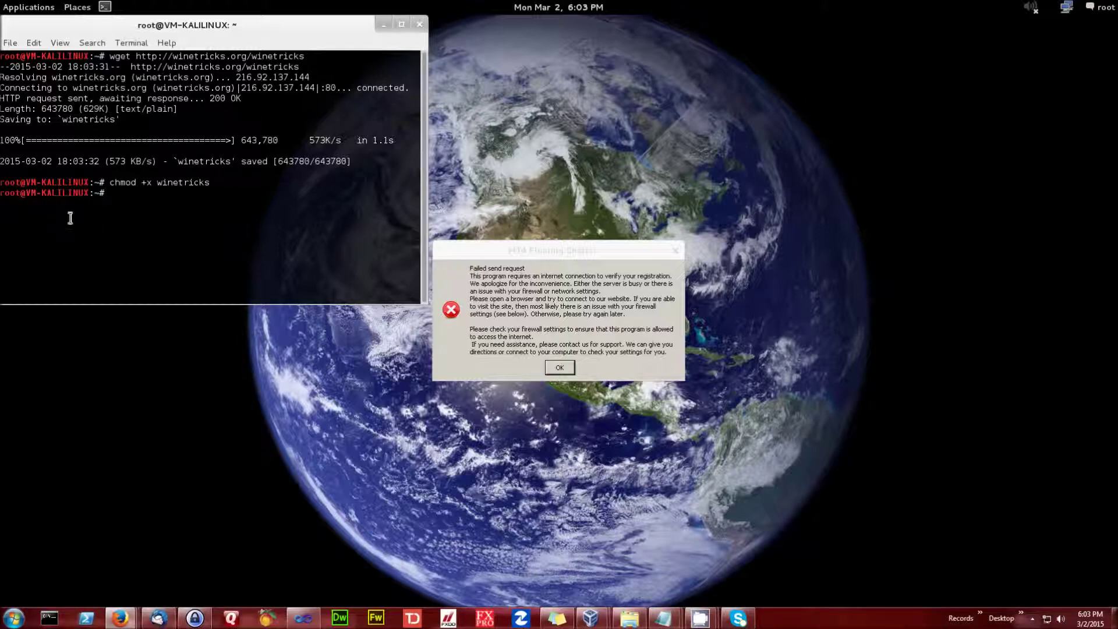
# Copy winetricks into /usr/local/bin with sudo and run 'winetricks ie8'
pyautogui.write('sudo c')
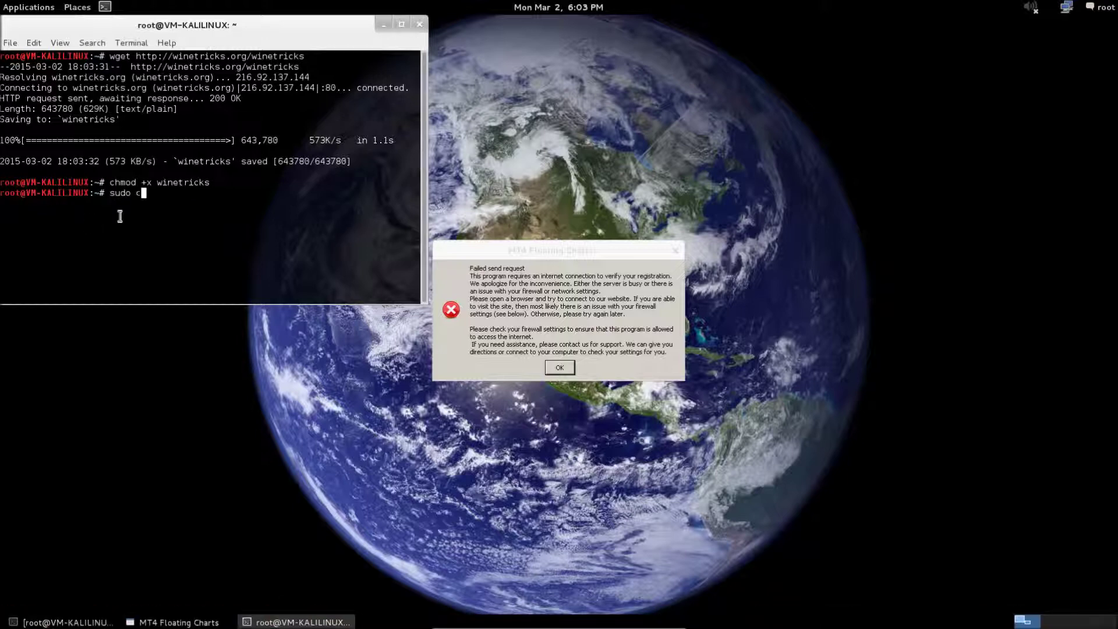
pyautogui.write('p winetricks /usr/local/bin')
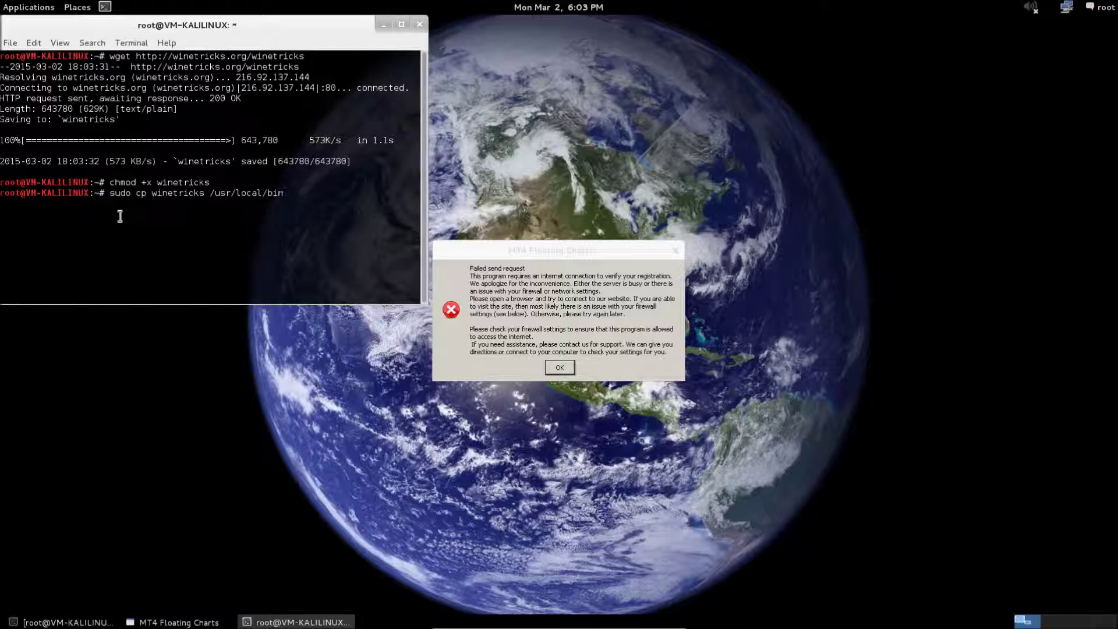
pyautogui.press('Return')
pyautogui.write('winetricks')
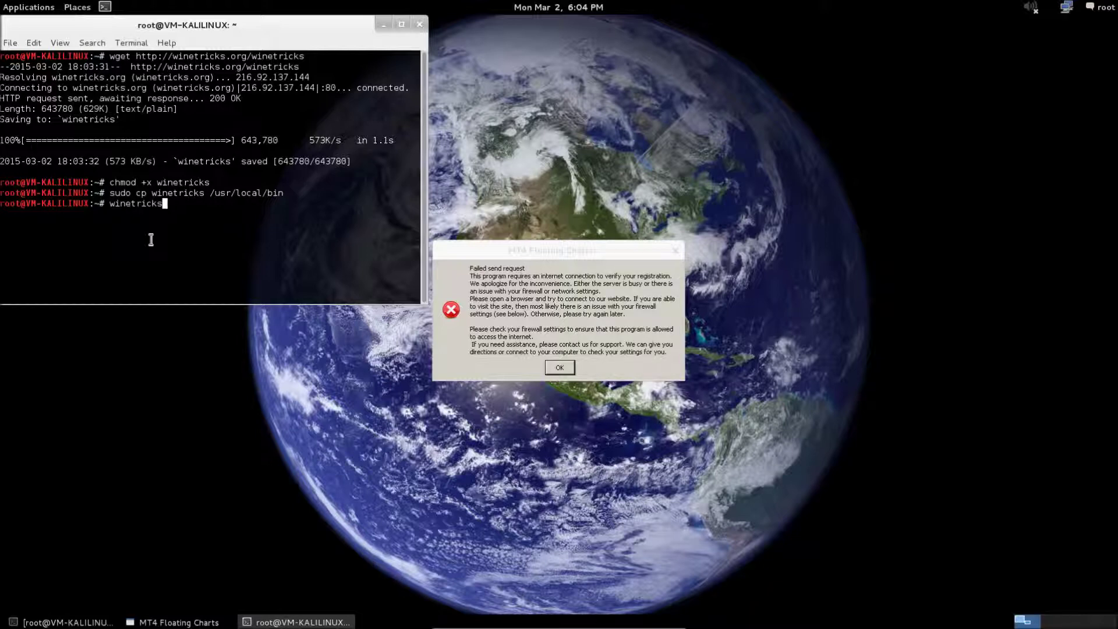
pyautogui.write(' ie8')
pyautogui.press('Return')
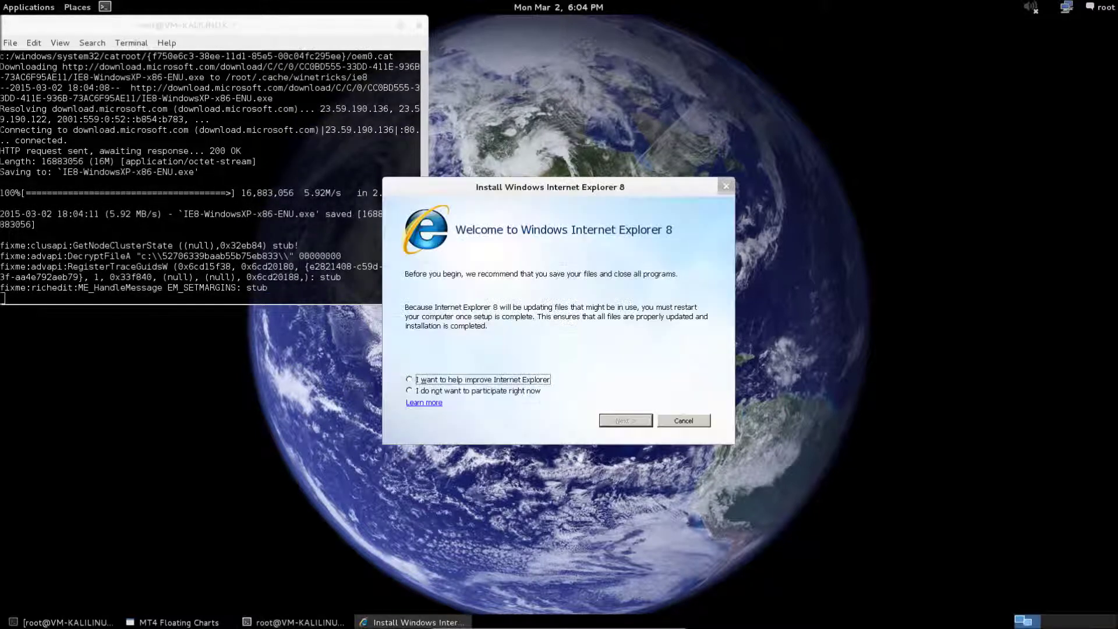
# Continue the IE8 setup, decline the improvement program, accept the license, install, and choose Restart now
pyautogui.click(684, 421)
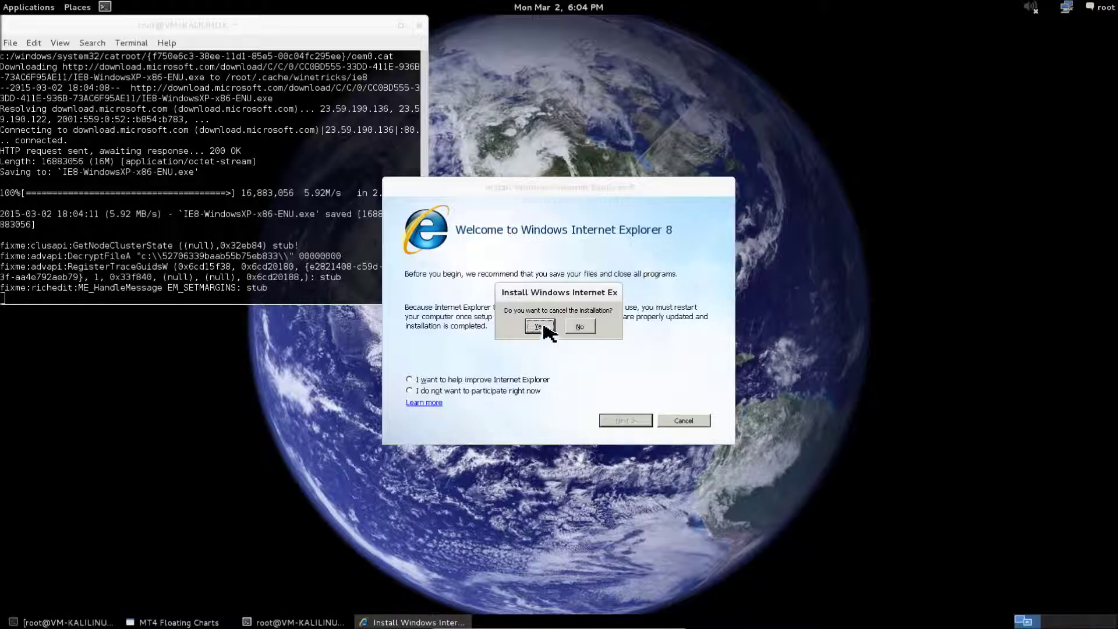
pyautogui.click(580, 327)
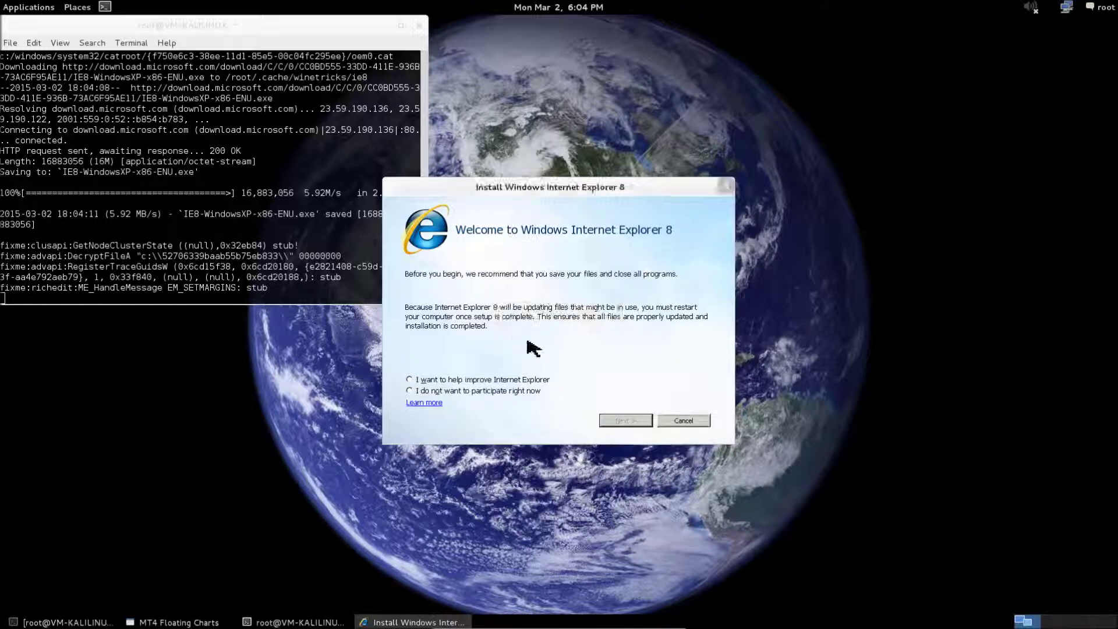
pyautogui.click(475, 395)
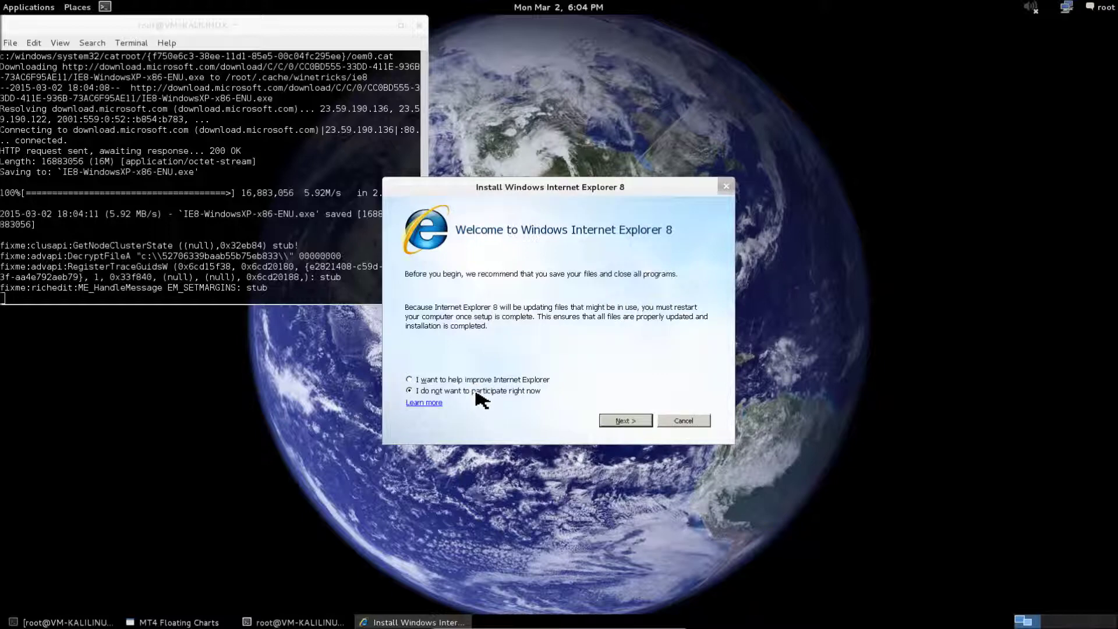
pyautogui.click(638, 424)
pyautogui.click(637, 424)
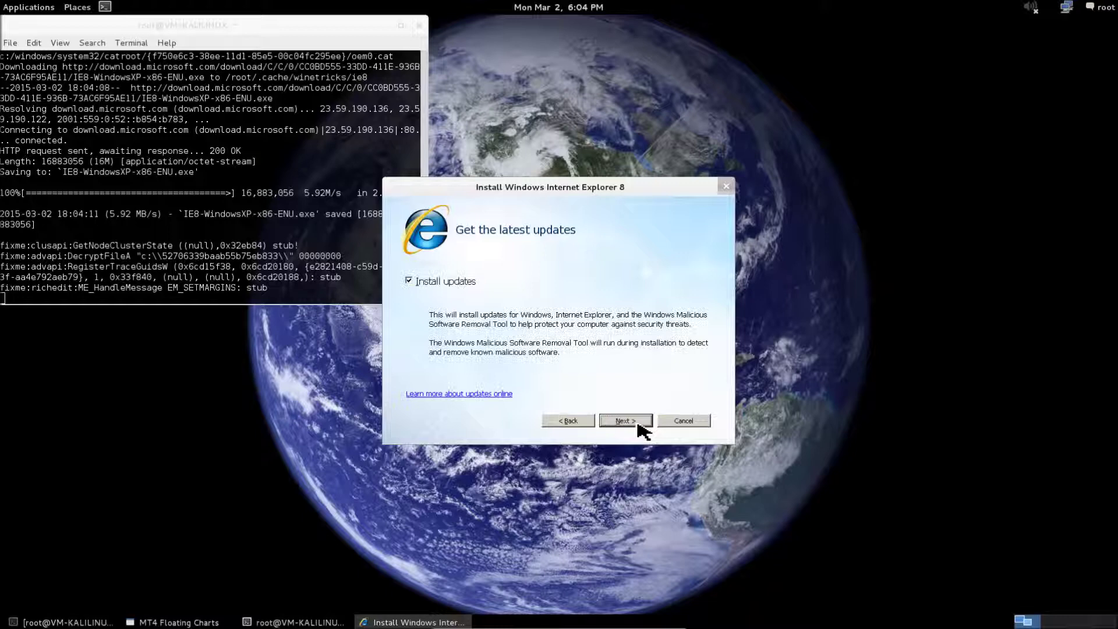
pyautogui.click(625, 420)
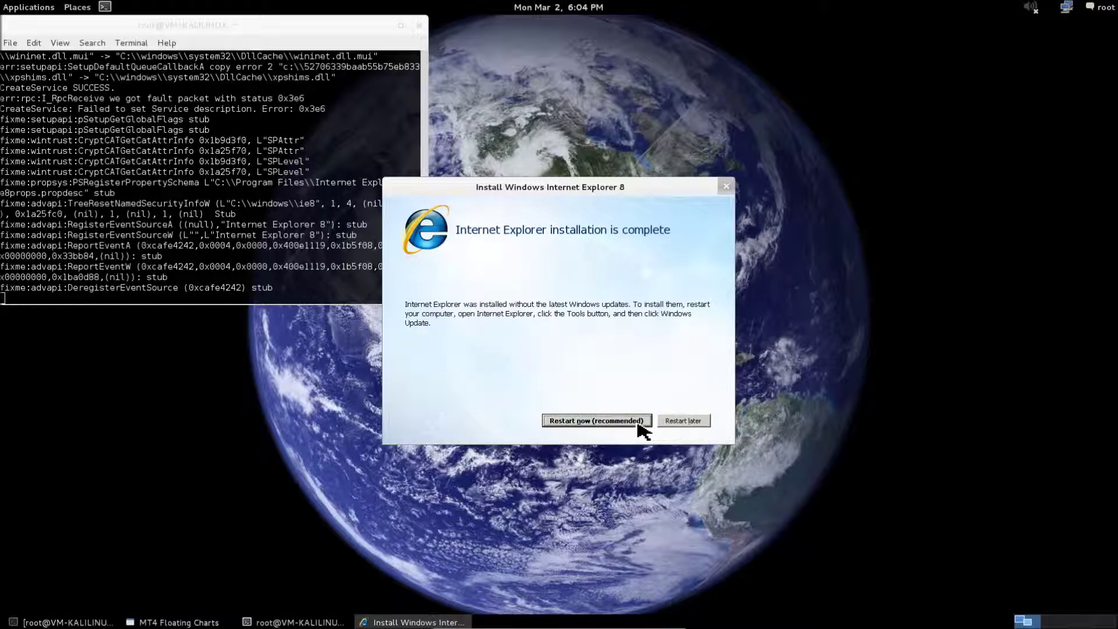
pyautogui.click(612, 423)
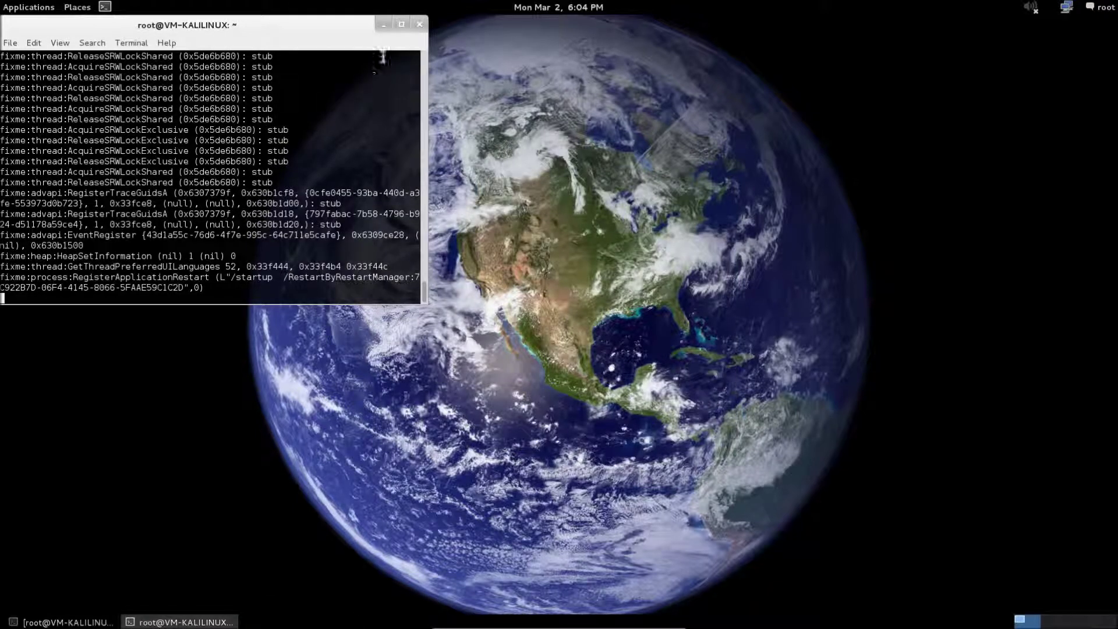
# Minimize the terminal and launch MT4 Floating Charts from Applications > Wine > Programs
pyautogui.click(384, 24)
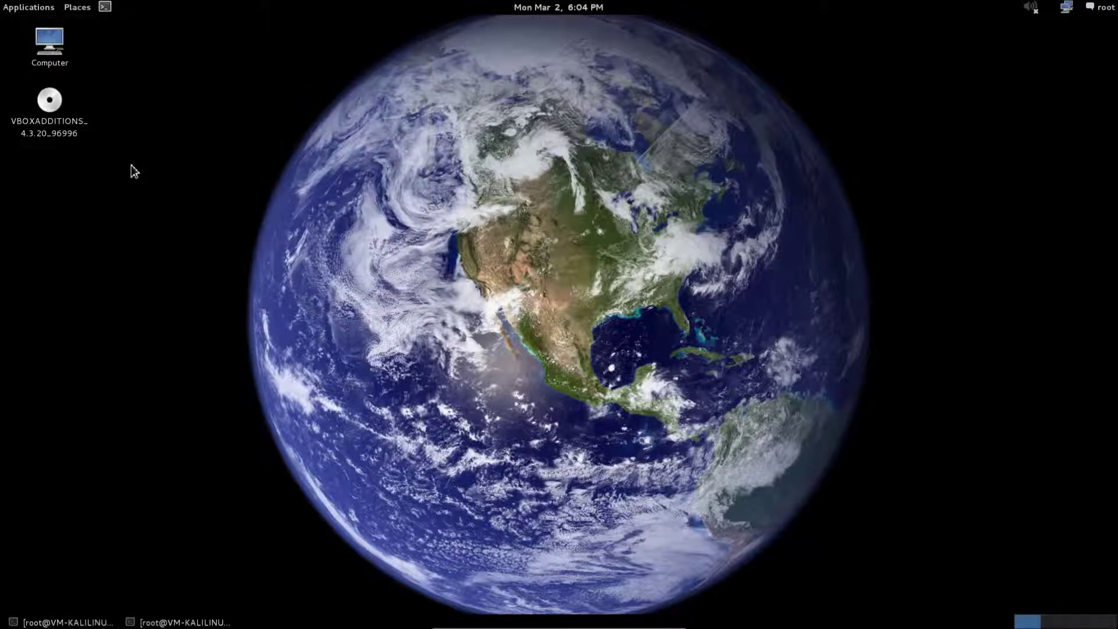
pyautogui.click(39, 8)
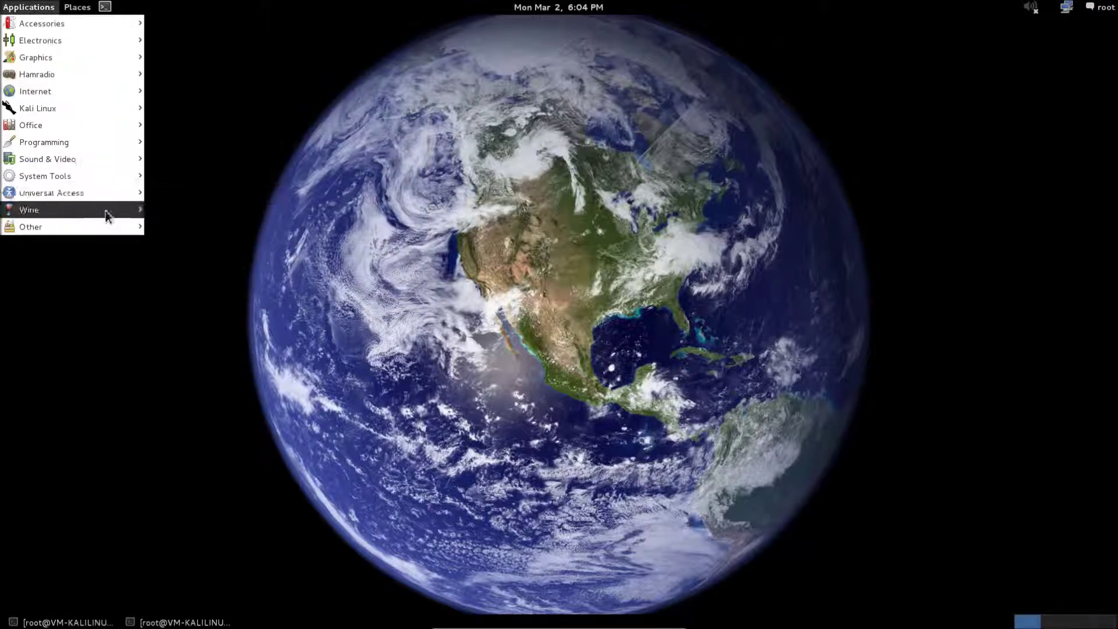
pyautogui.moveTo(133, 214)
pyautogui.moveTo(209, 215)
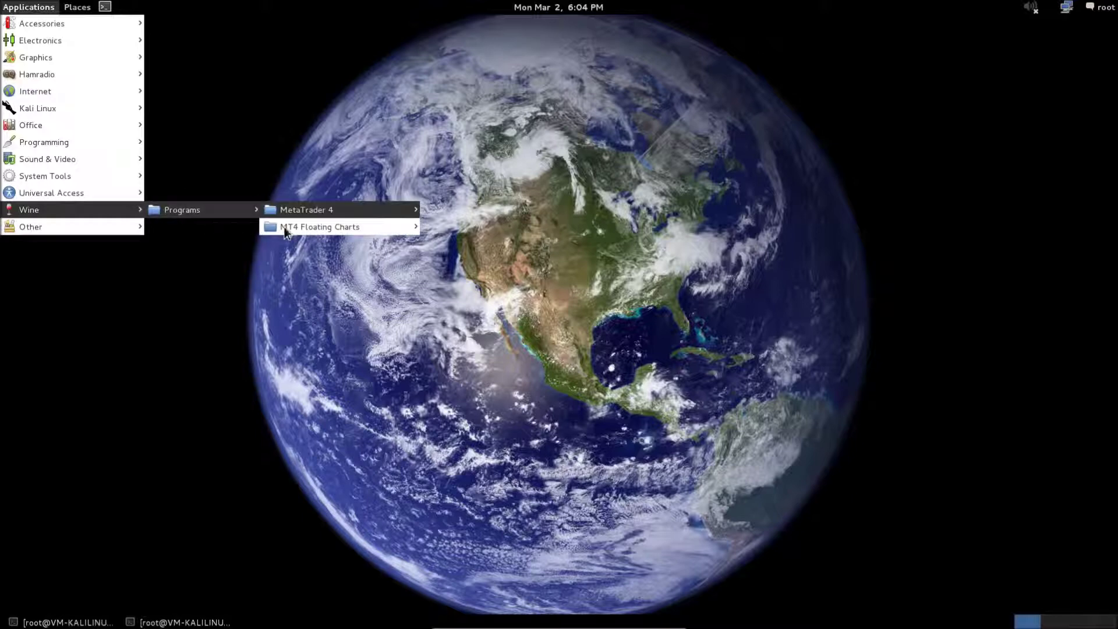
pyautogui.moveTo(291, 227)
pyautogui.click(475, 228)
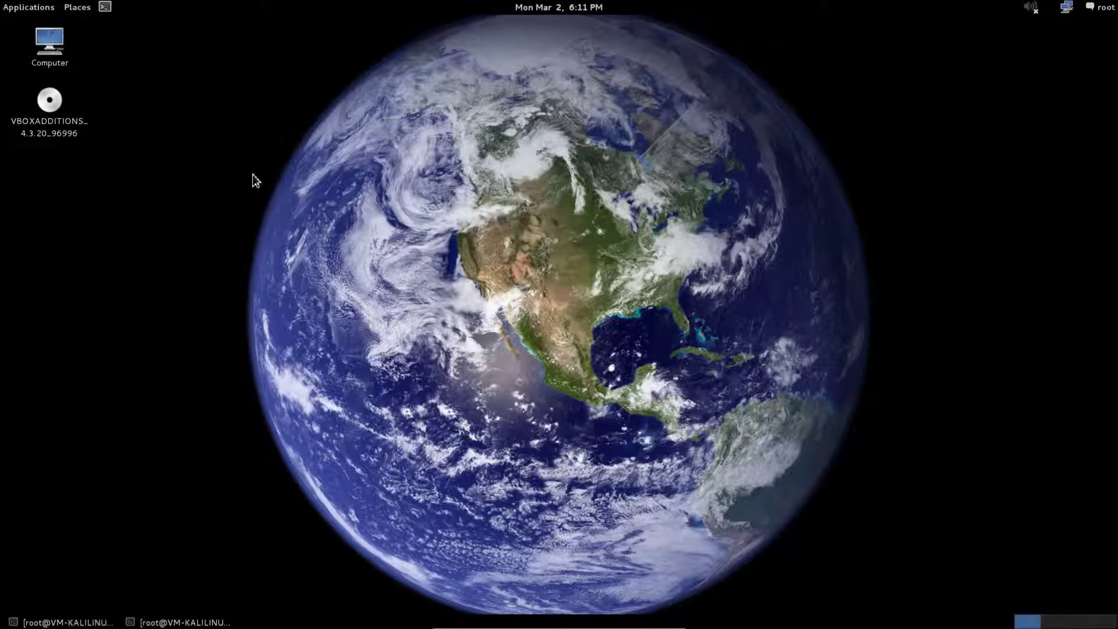
pyautogui.click(105, 7)
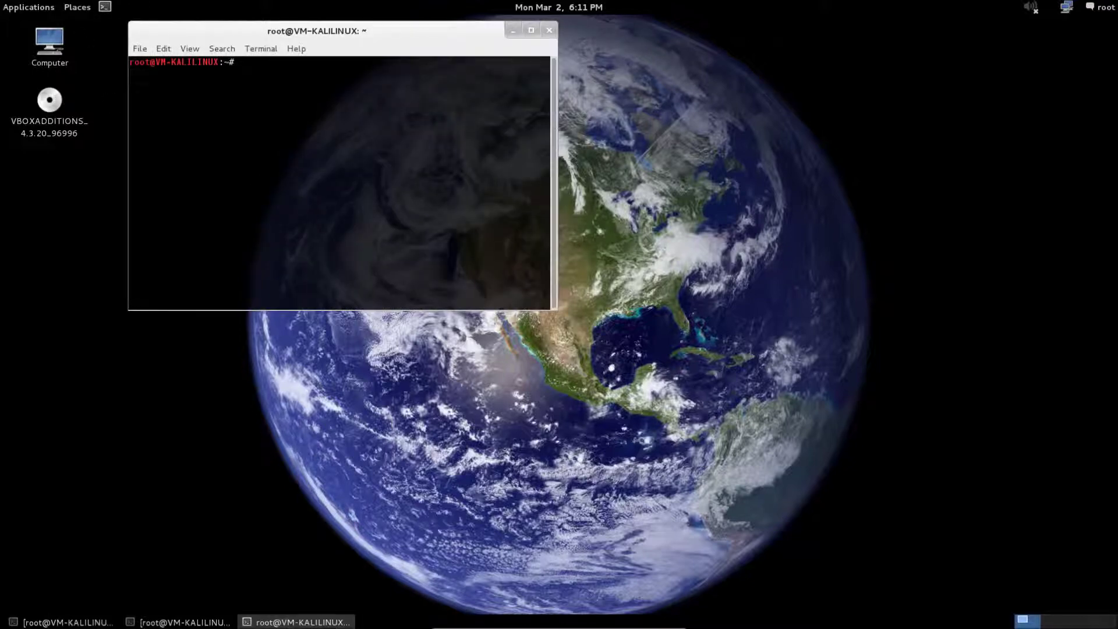
pyautogui.write('winecfg')
pyautogui.press('Return')
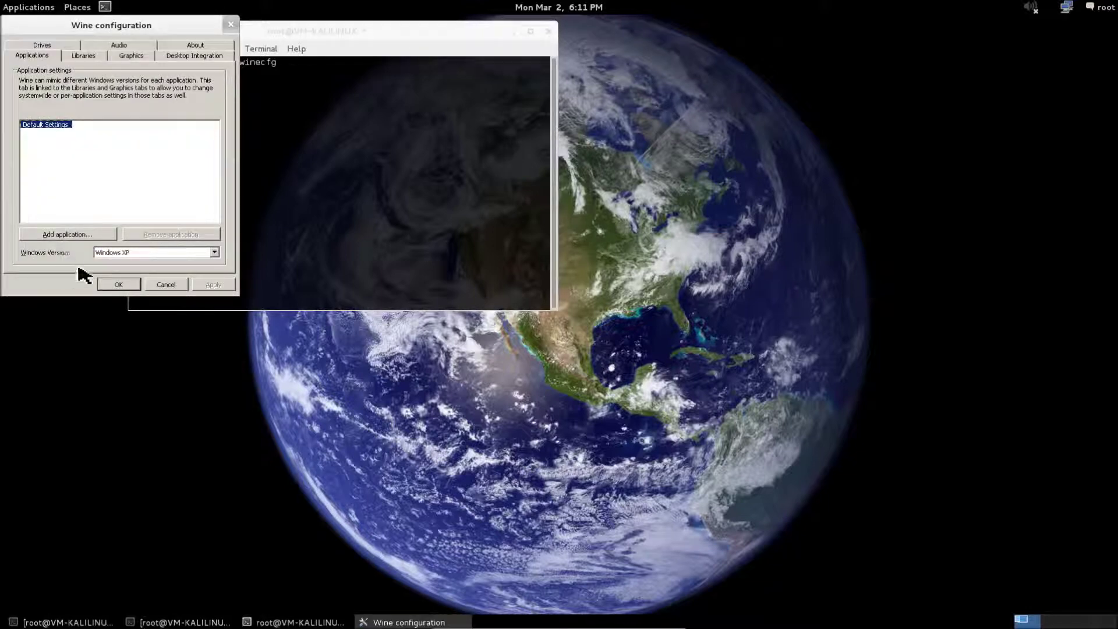
pyautogui.click(122, 254)
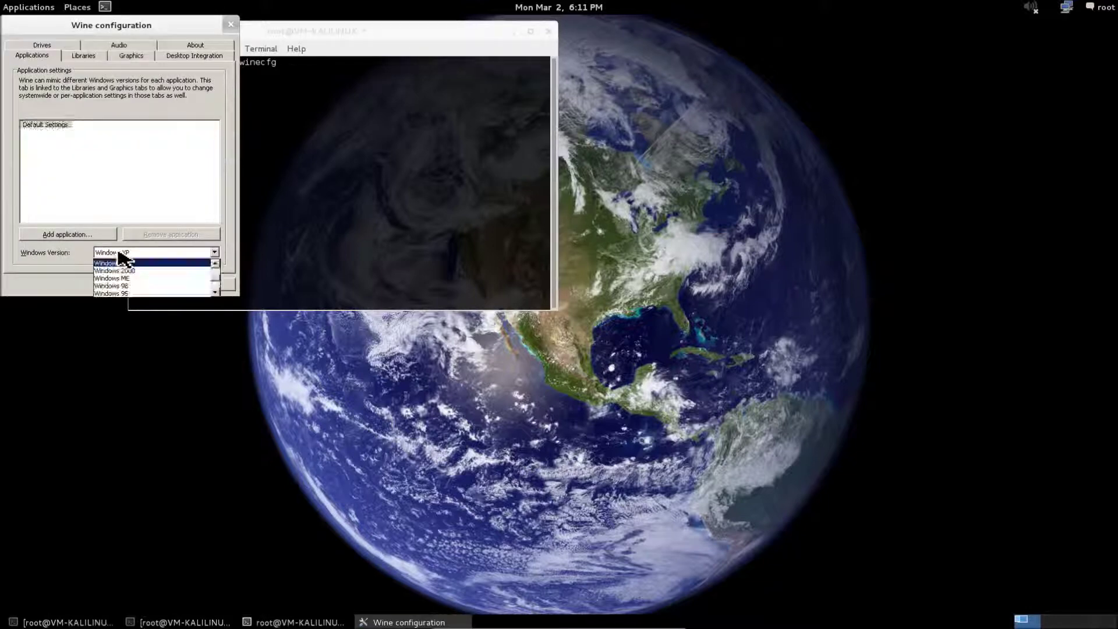
pyautogui.click(122, 254)
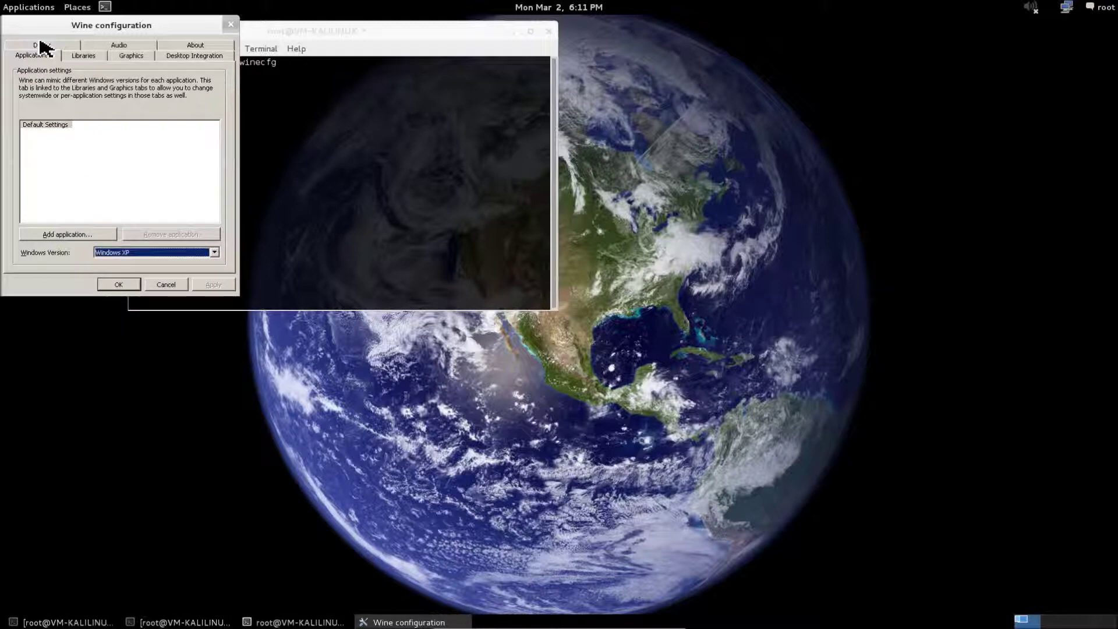
pyautogui.click(119, 285)
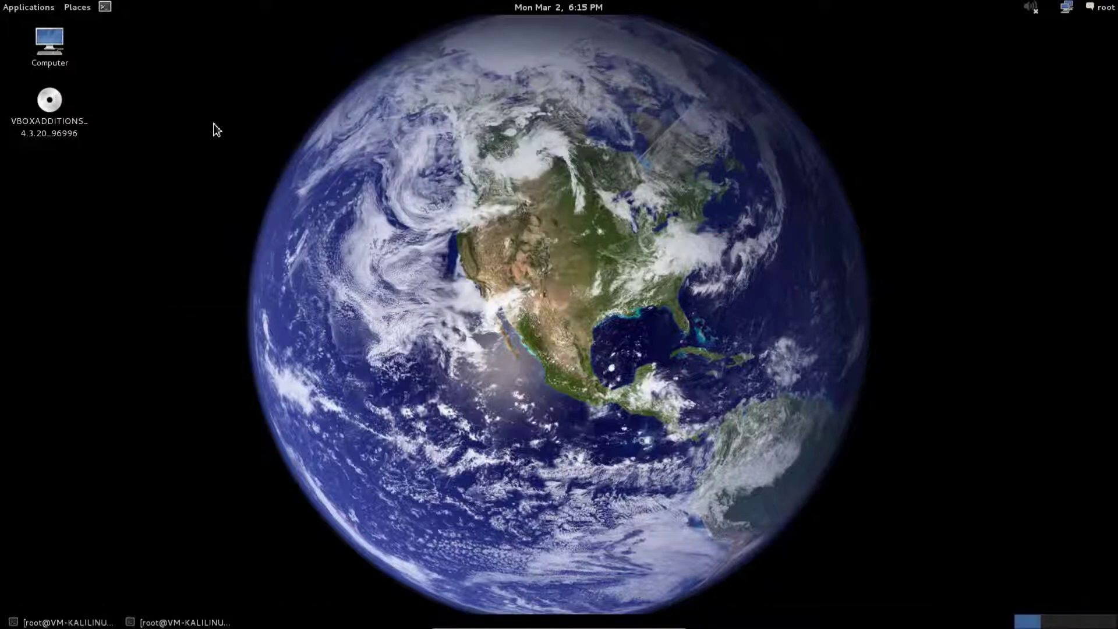
# Browse to Home > Downloads and open FloatingChartsSetup.exe with Wine Windows Program Loader
pyautogui.doubleClick(59, 59)
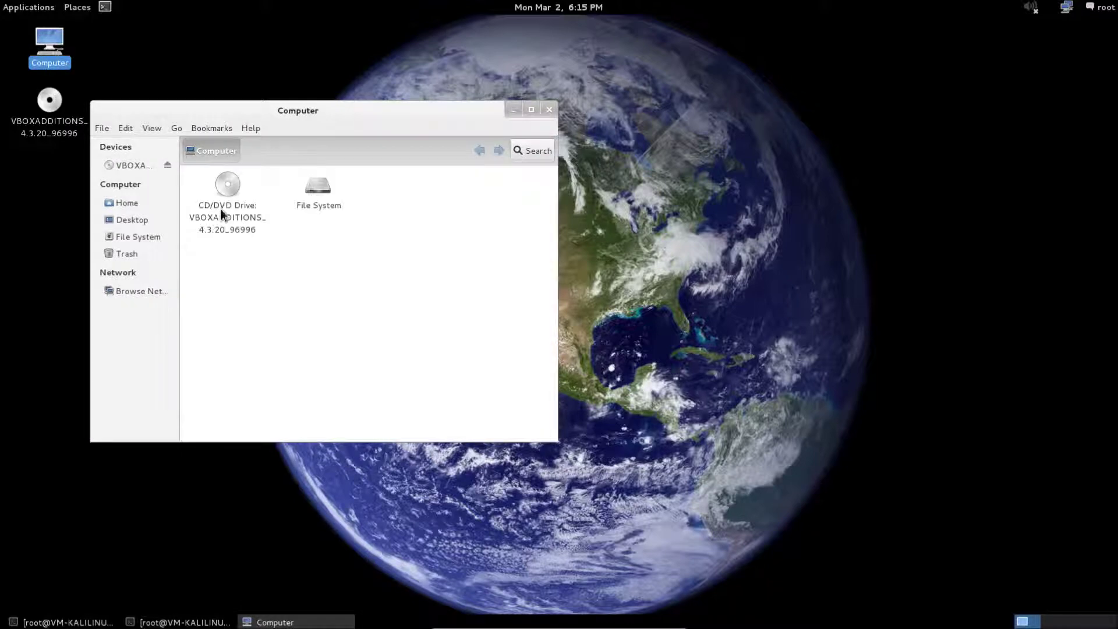
pyautogui.click(134, 202)
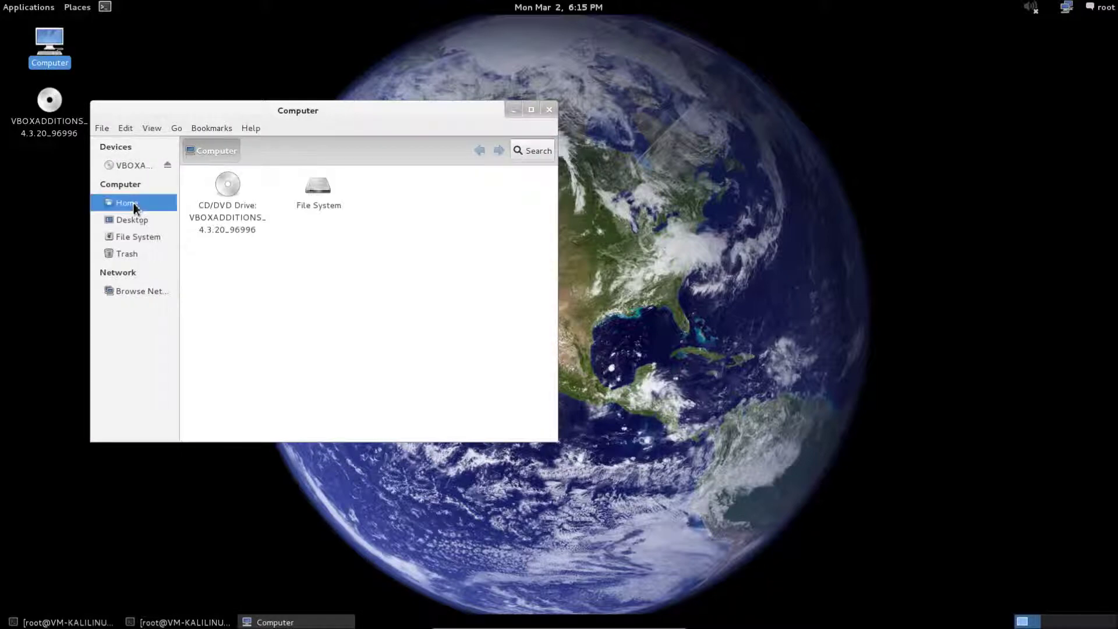
pyautogui.doubleClick(406, 195)
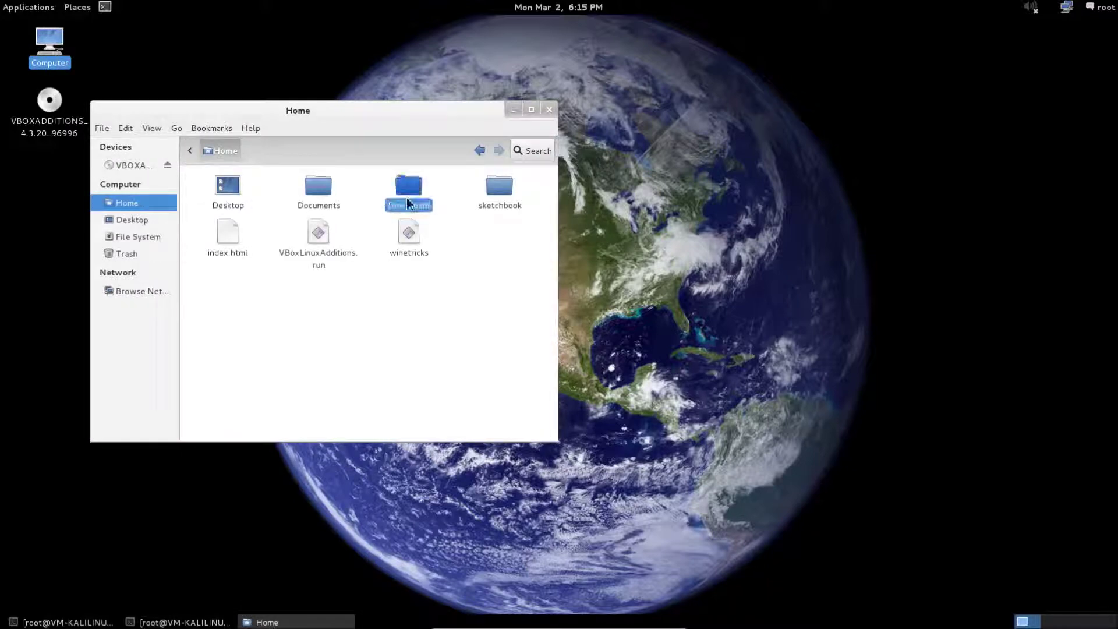
pyautogui.rightClick(323, 222)
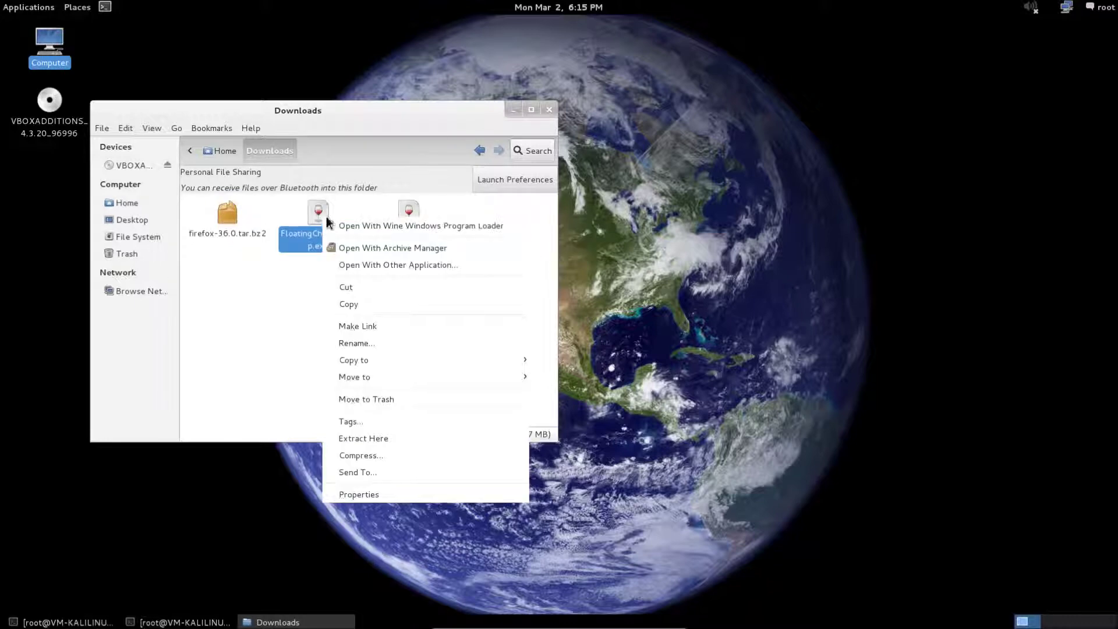
pyautogui.click(355, 226)
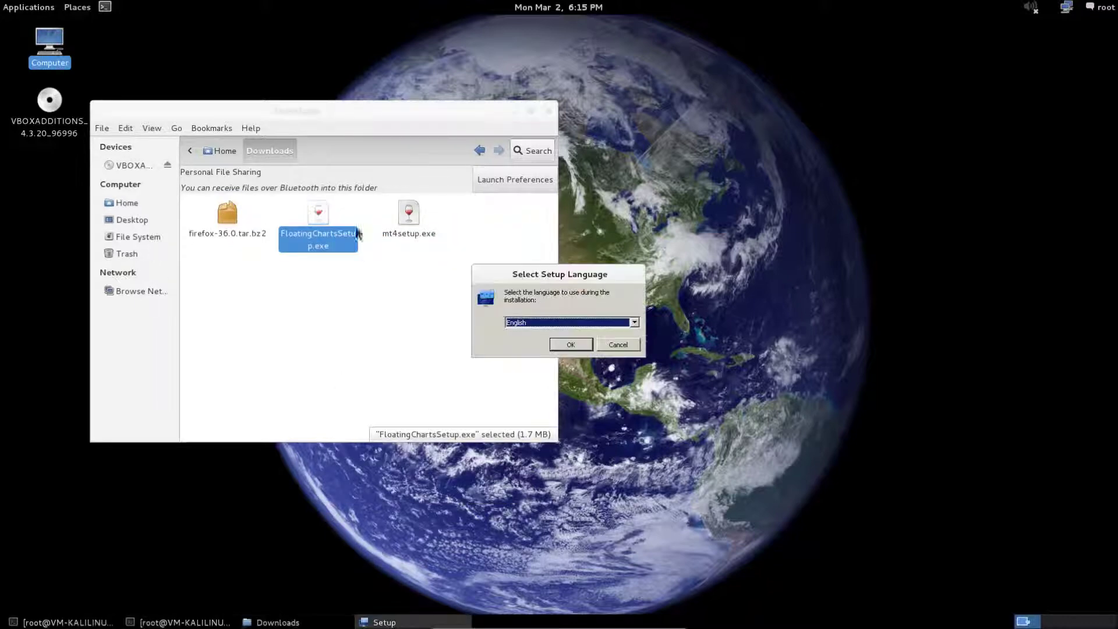